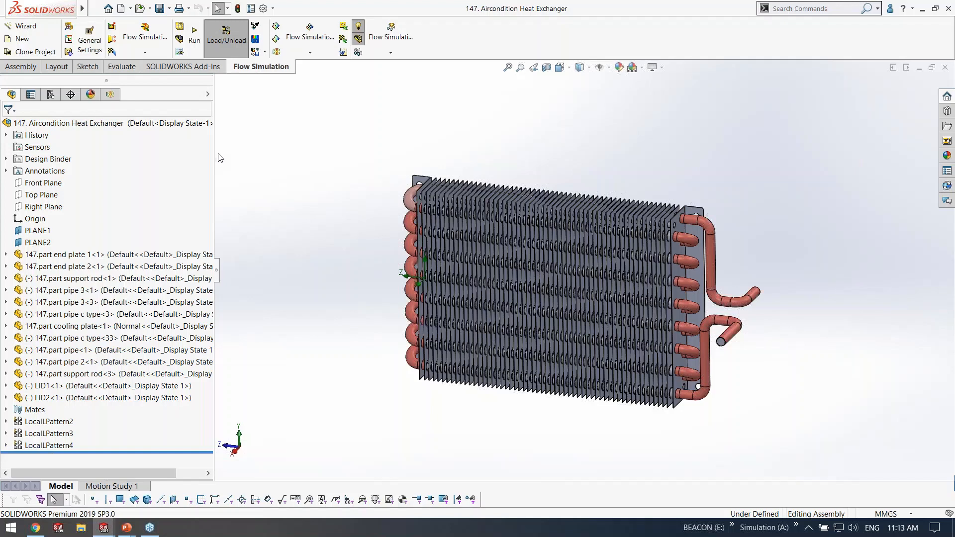
Step: Preview the unit system and analysis type pages of the Flow Simulation project wizard without creating a project
left_click(110, 94)
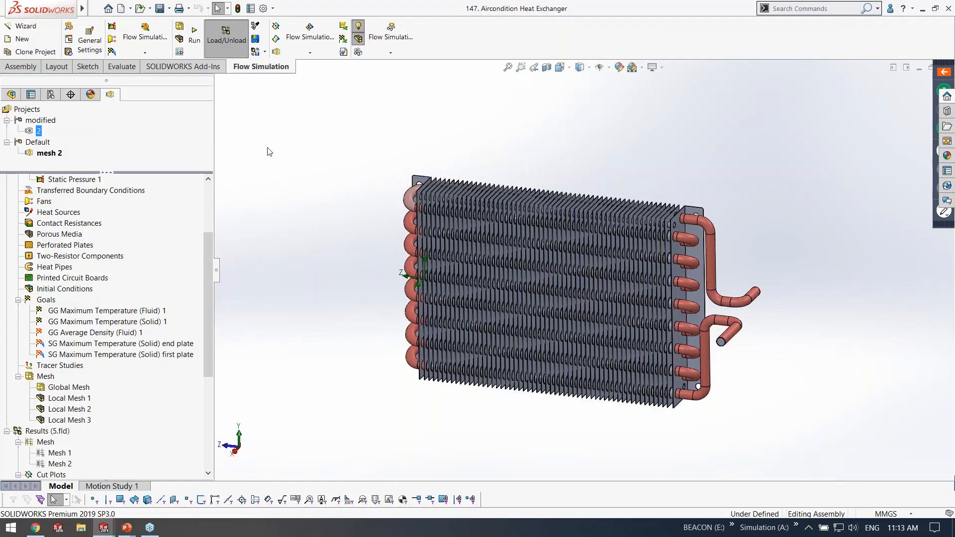
left_click(28, 29)
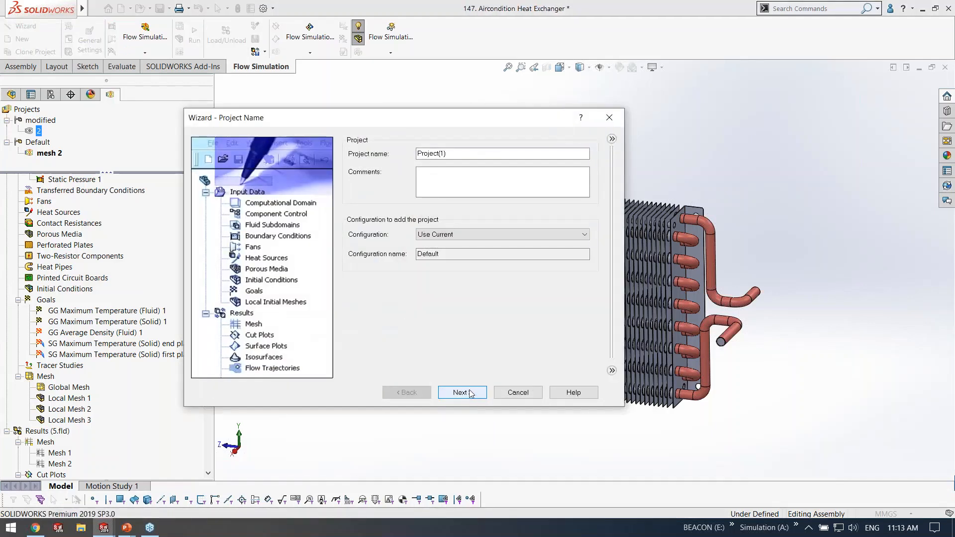
left_click(461, 392)
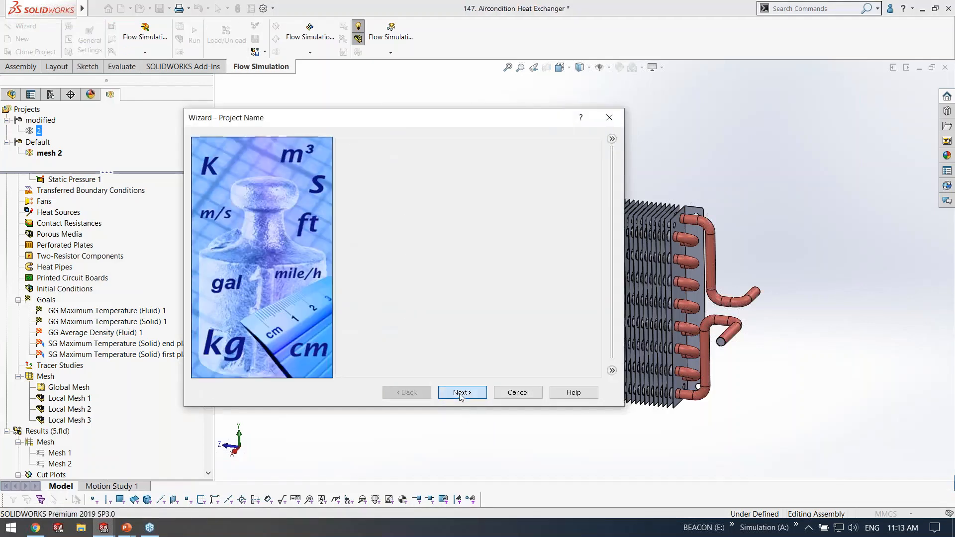
left_click(364, 205)
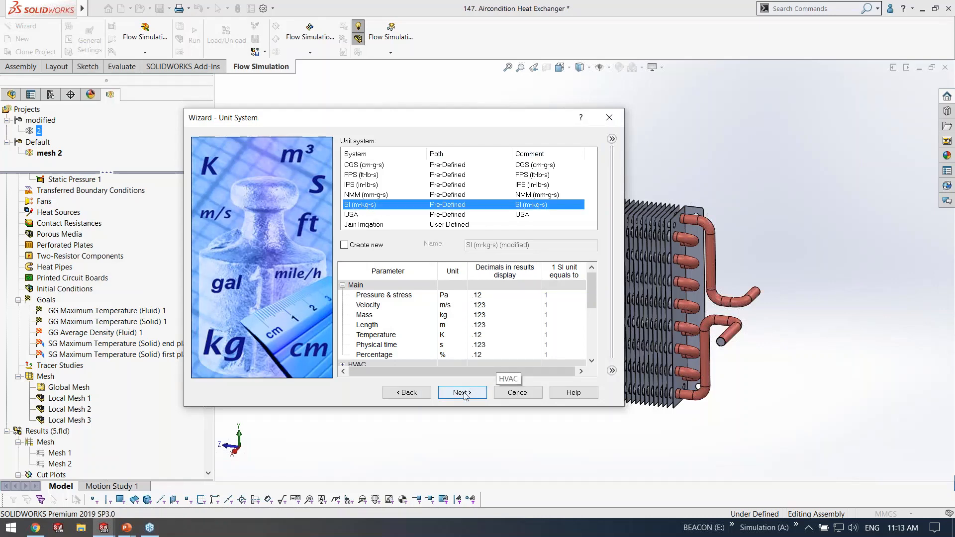
left_click(463, 393)
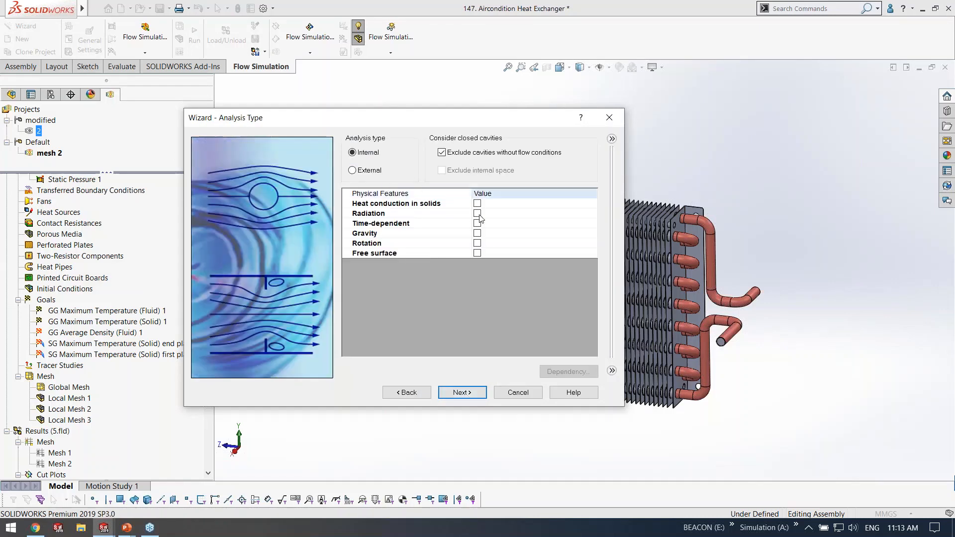
left_click(519, 393)
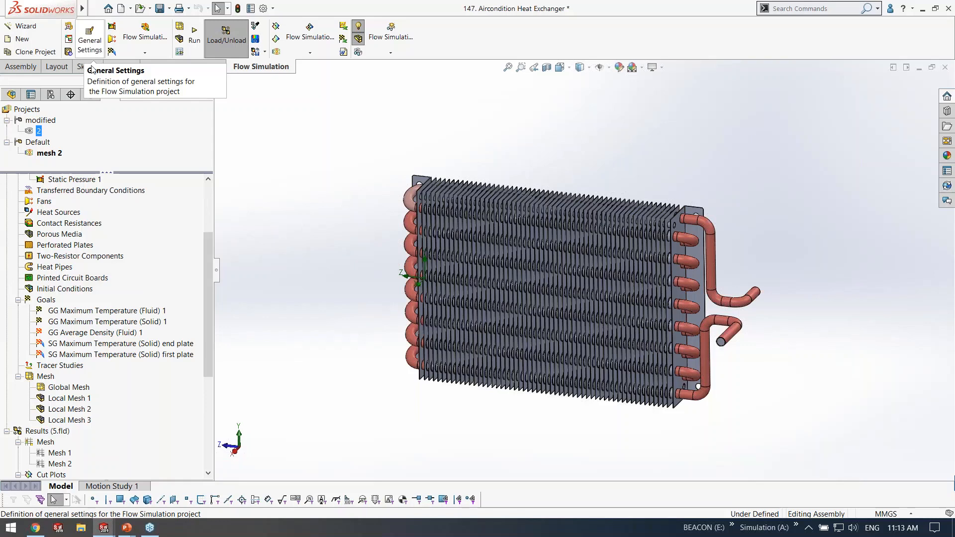
Step: Activate project 2 of the modified configuration and review the analysis type and default solid in its general settings
right_click(37, 131)
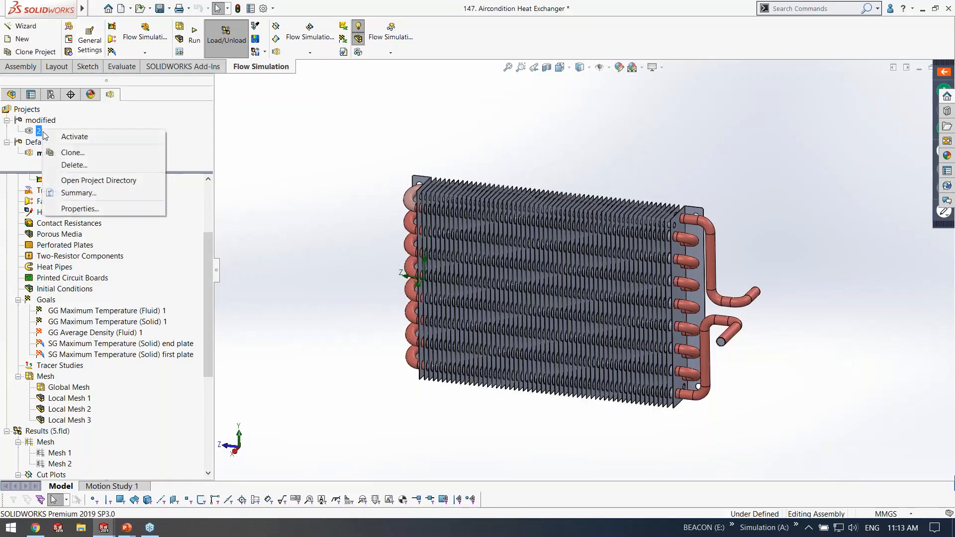
left_click(70, 132)
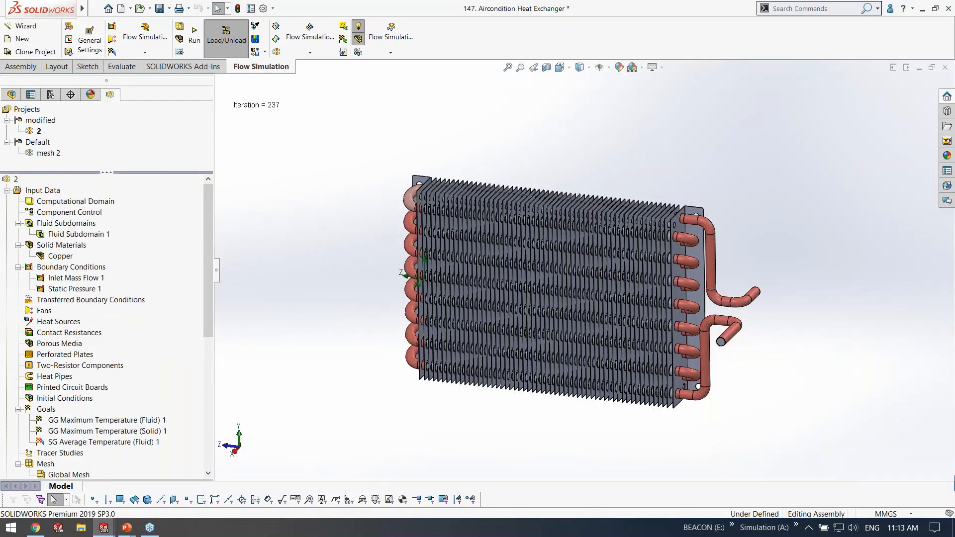
left_click(88, 45)
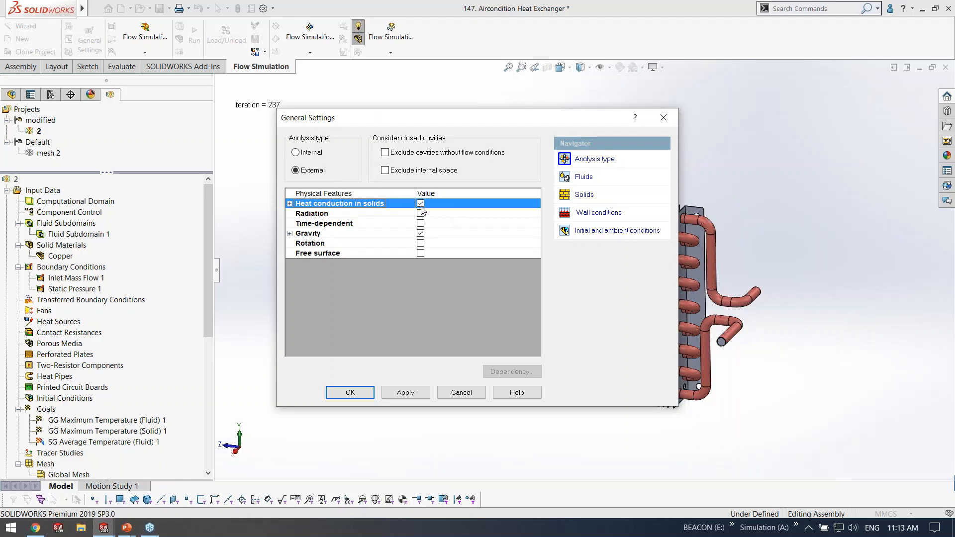
left_click_drag(494, 120, 361, 152)
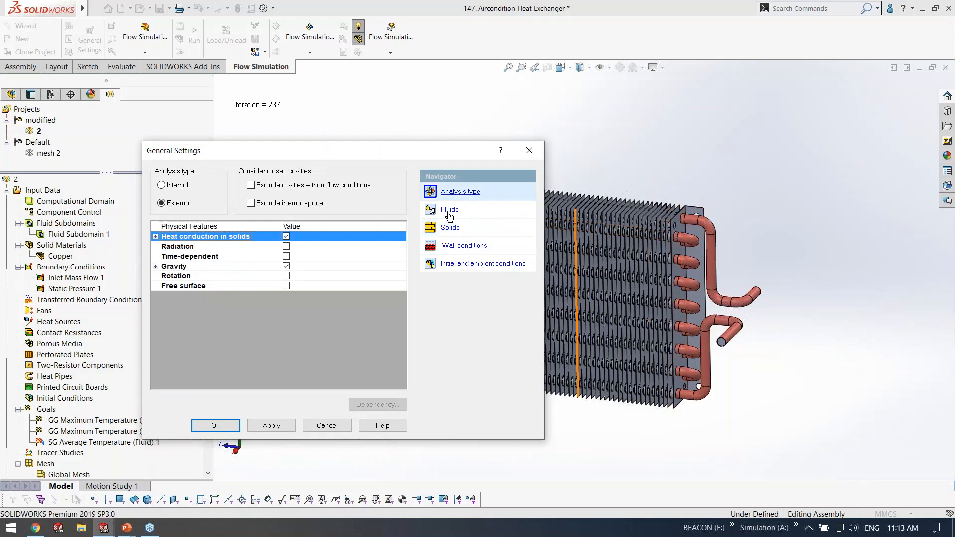
left_click(451, 228)
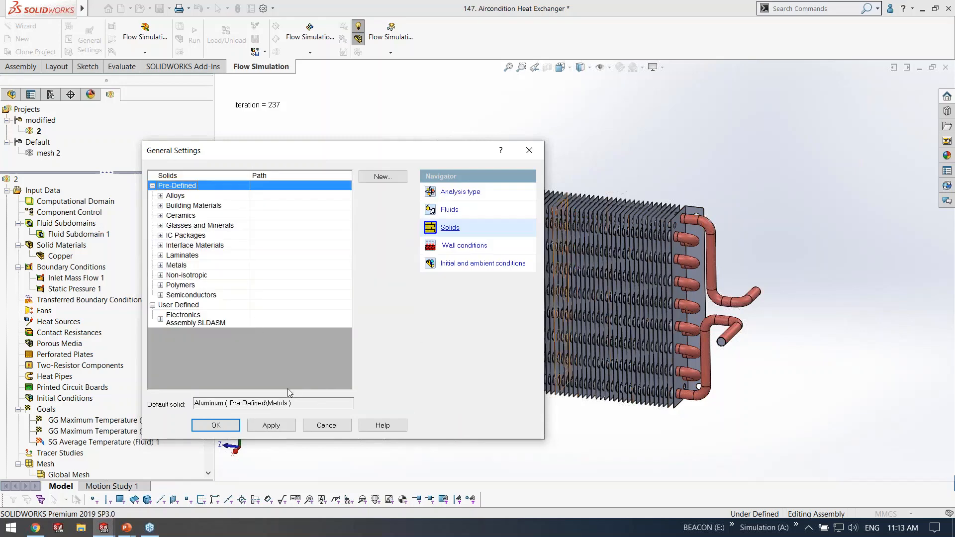
left_click_drag(332, 150, 485, 124)
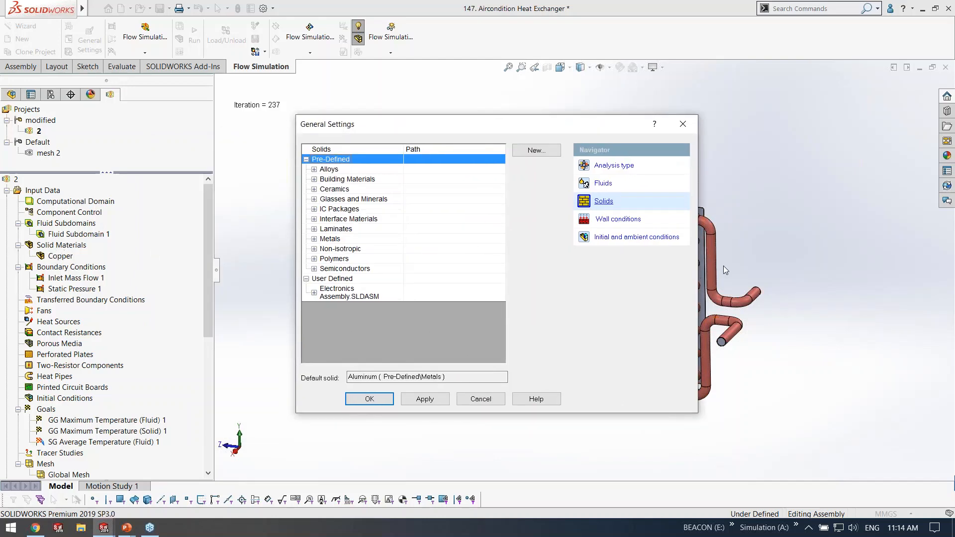
Step: Examine the project fluids Air and Refrigerant R-123 in the general settings
left_click_drag(427, 131, 382, 134)
left_click(557, 186)
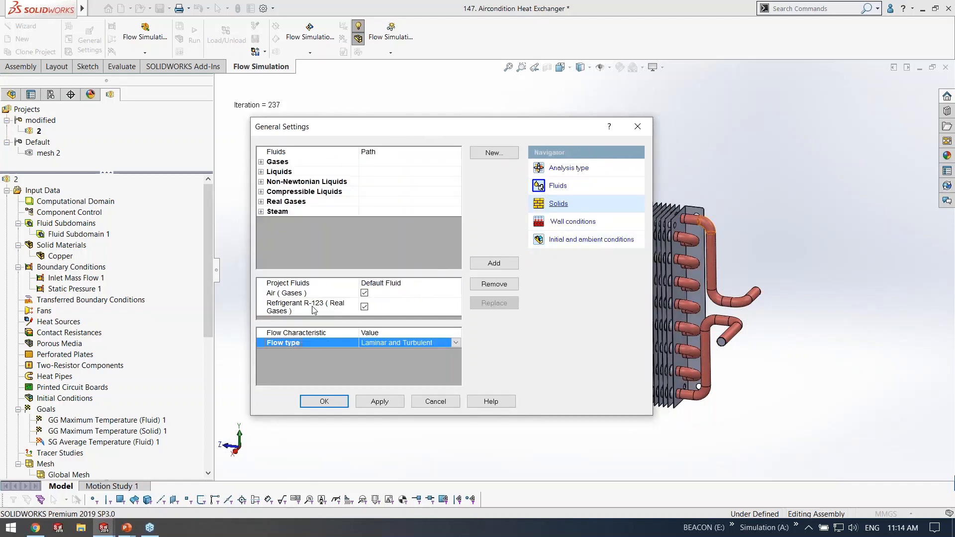
left_click(314, 309)
left_click(286, 293)
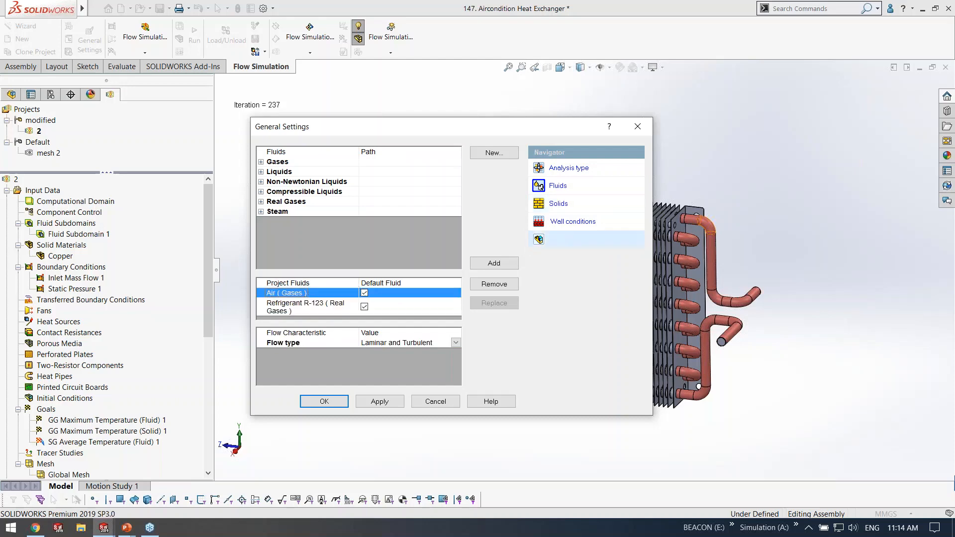
left_click_drag(527, 133, 484, 196)
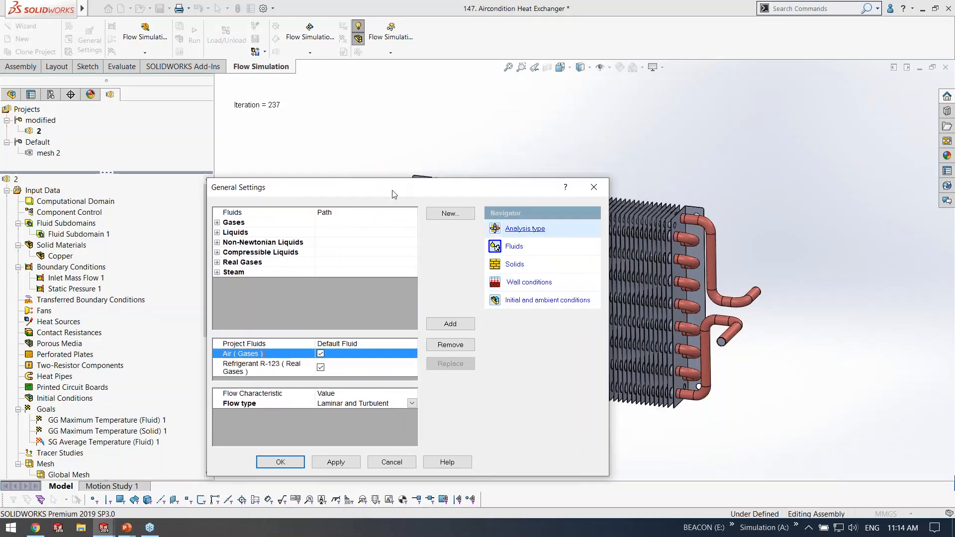
left_click_drag(402, 183, 414, 122)
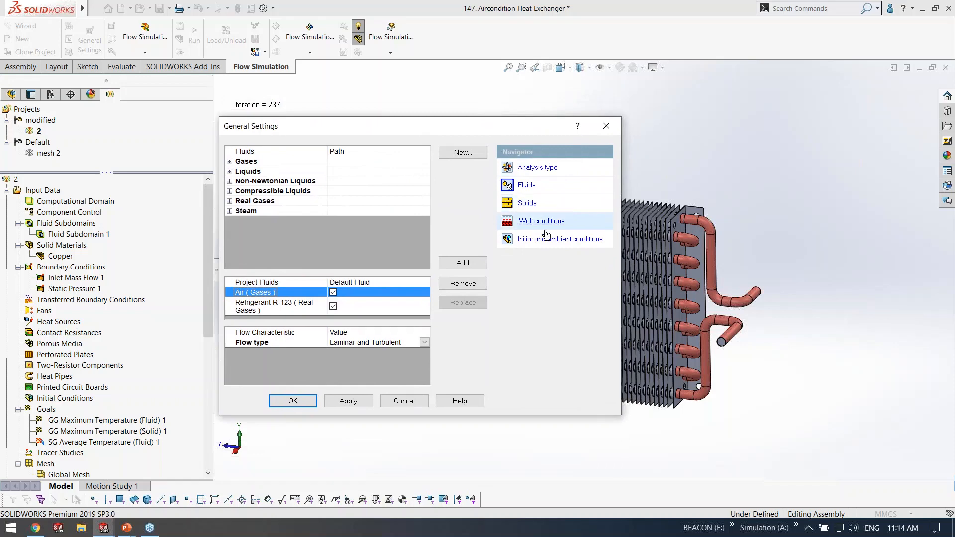
Step: Review the initial and ambient conditions of project 2 and close the general settings without changes
left_click(529, 240)
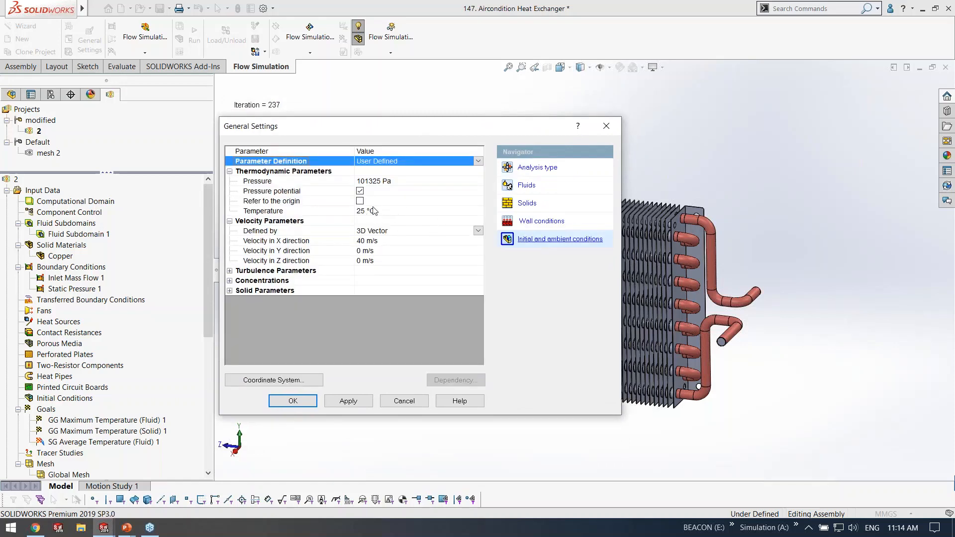
left_click_drag(381, 126, 374, 94)
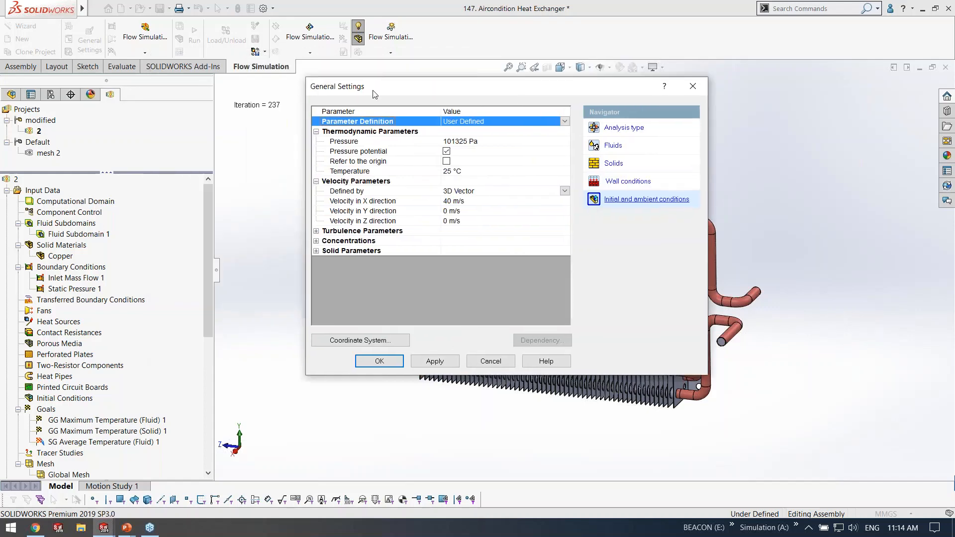
left_click(483, 362)
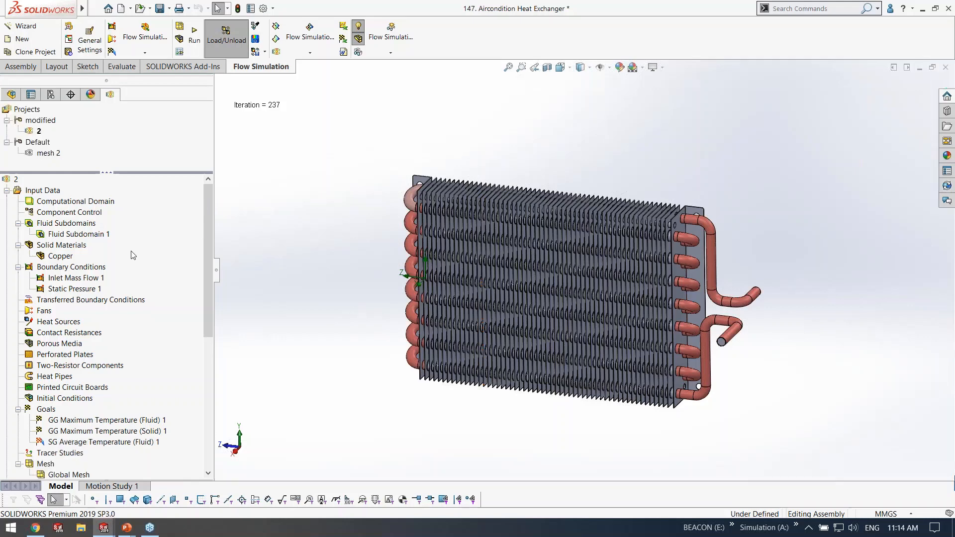
Step: Inspect the Copper solid material and where the inlet mass flow and static pressure boundary conditions apply on the pipes
left_click(58, 256)
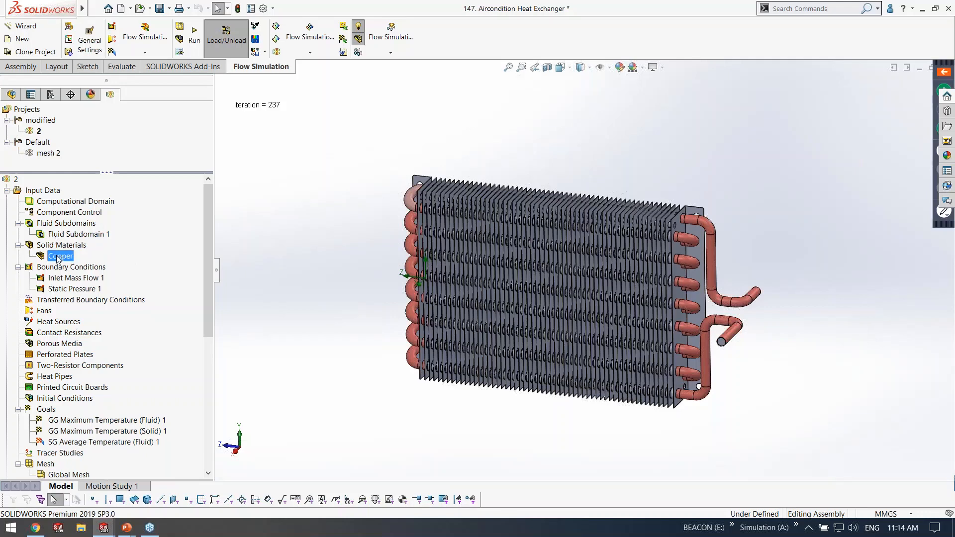
left_click(67, 278)
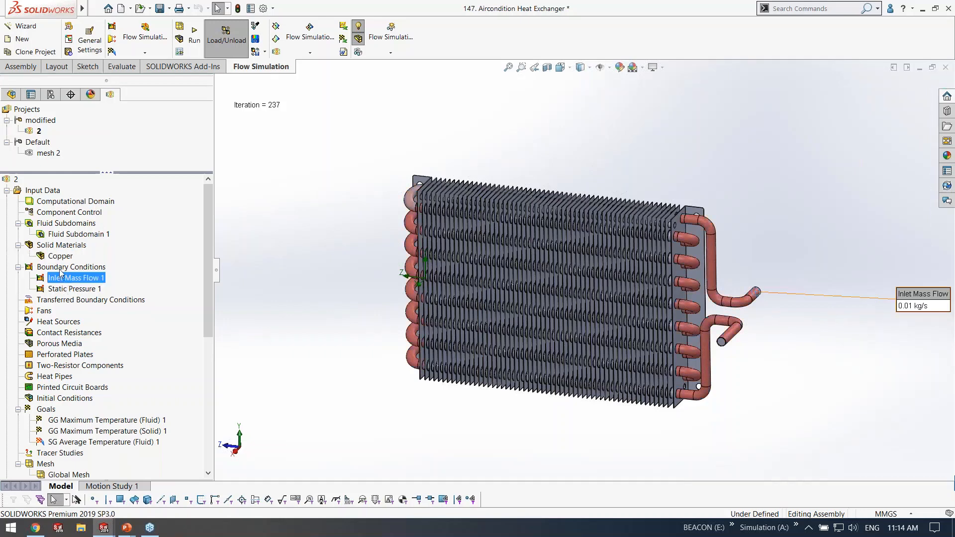
right_click(59, 268)
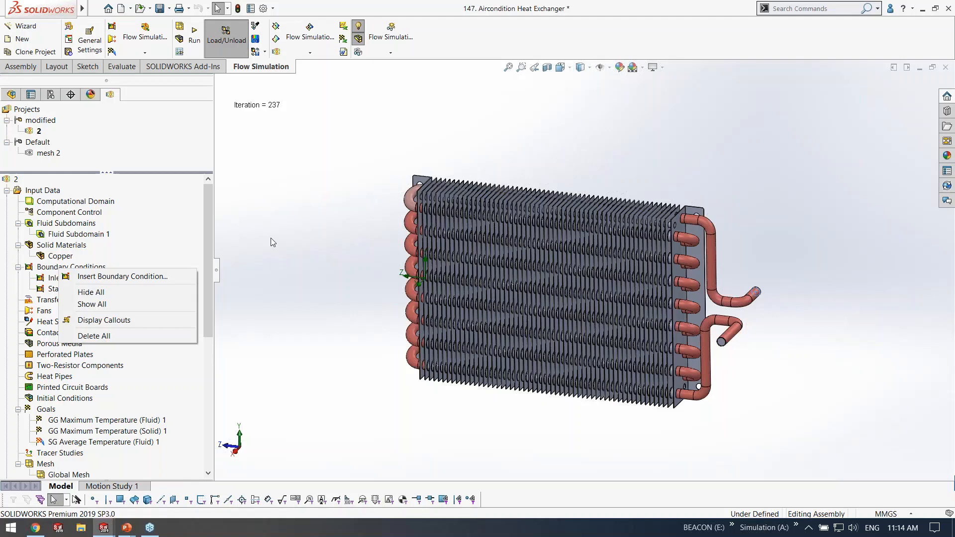
left_click(85, 290)
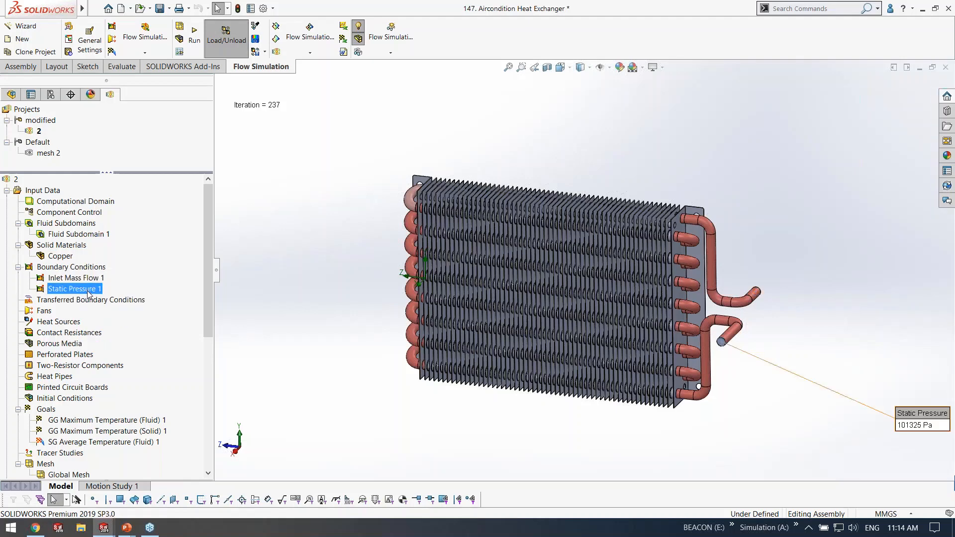
left_click(73, 269)
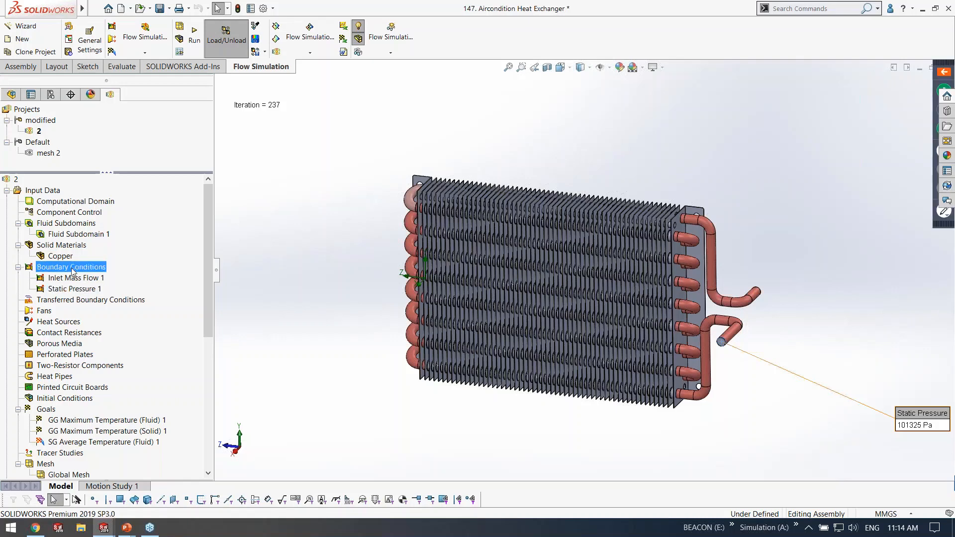
Step: Examine the inlet mass flow condition's flow, thermodynamic and turbulence parameters, and leave its definition without changes
double_click(94, 278)
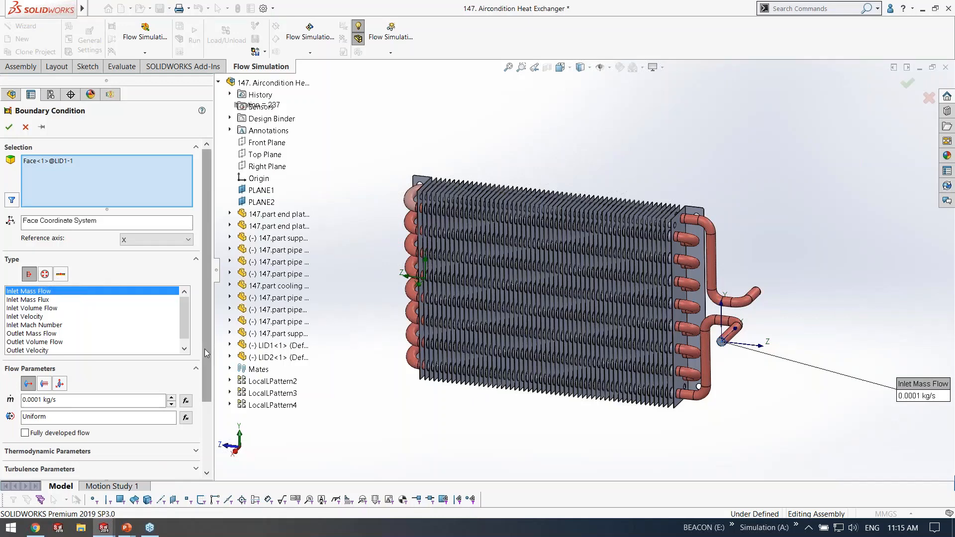
scroll(205, 348, "down", 3)
left_click(79, 385)
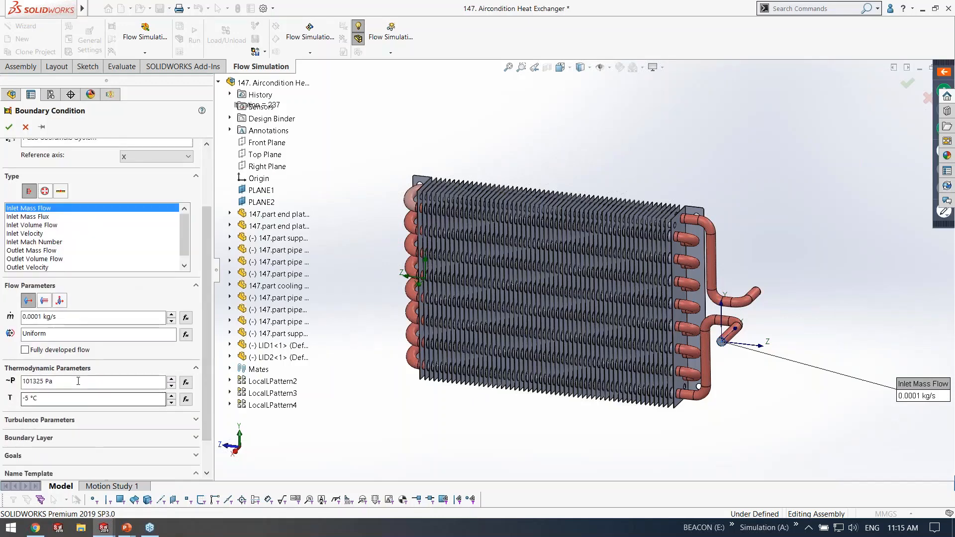
scroll(179, 418, "down", 2)
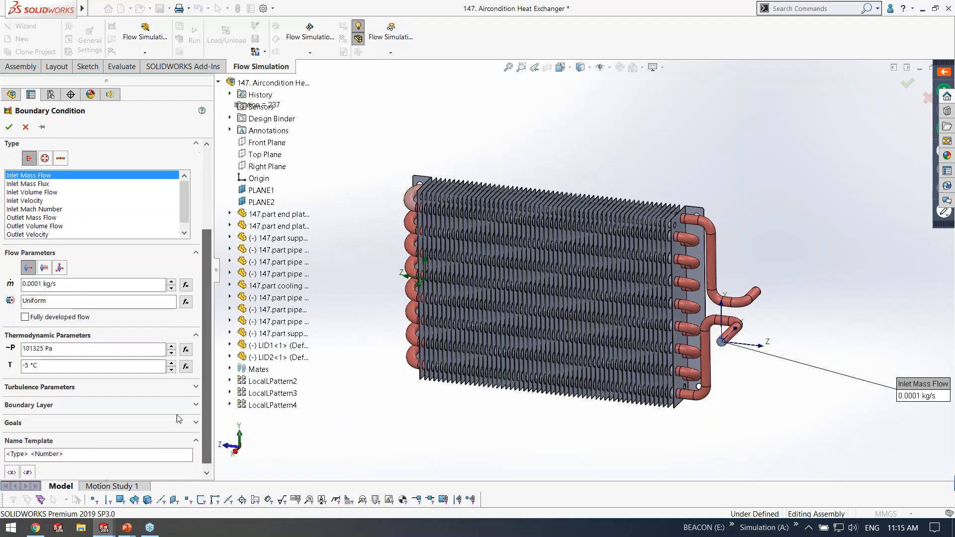
left_click(196, 389)
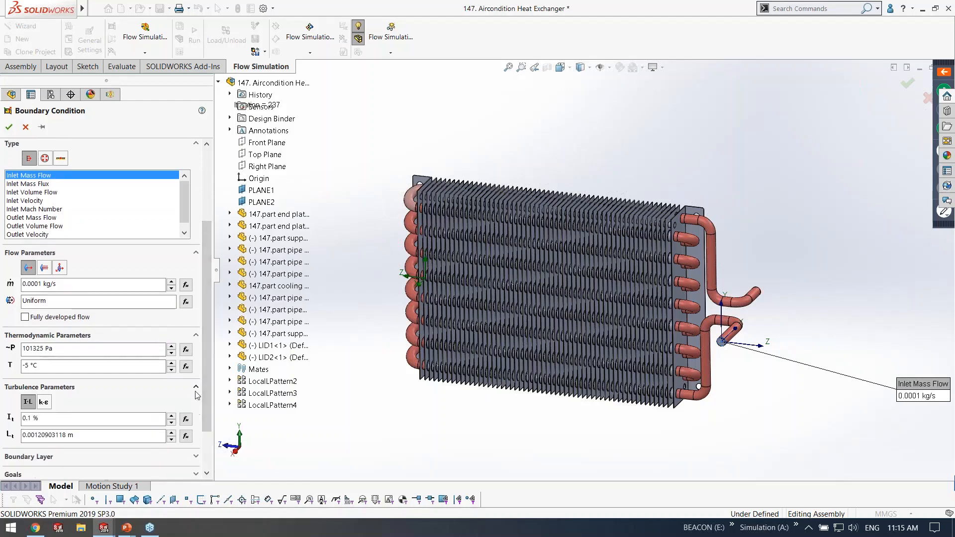
left_click(26, 128)
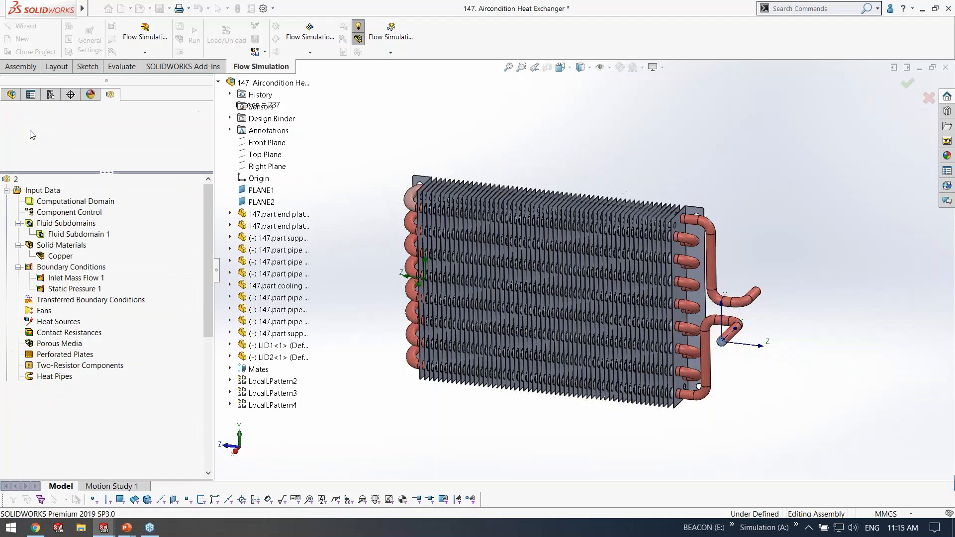
Step: Check which initial conditions and goal types can be inserted, and look over the existing goals of project 2
scroll(100, 267, "down", 1)
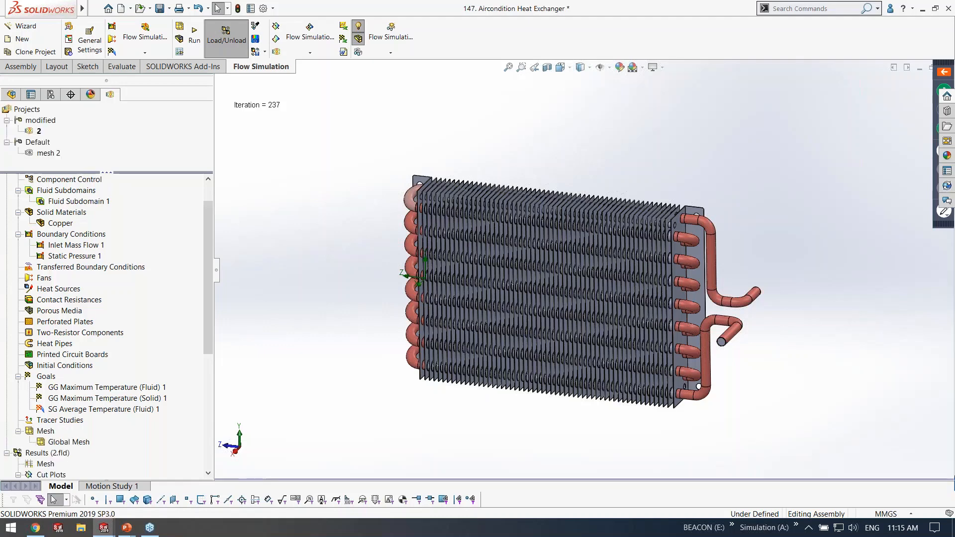
right_click(44, 368)
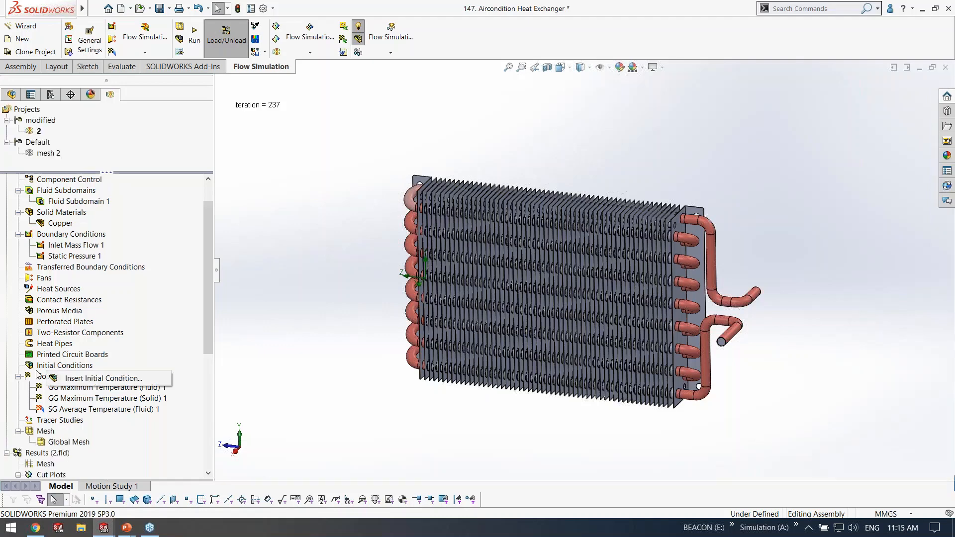
right_click(38, 376)
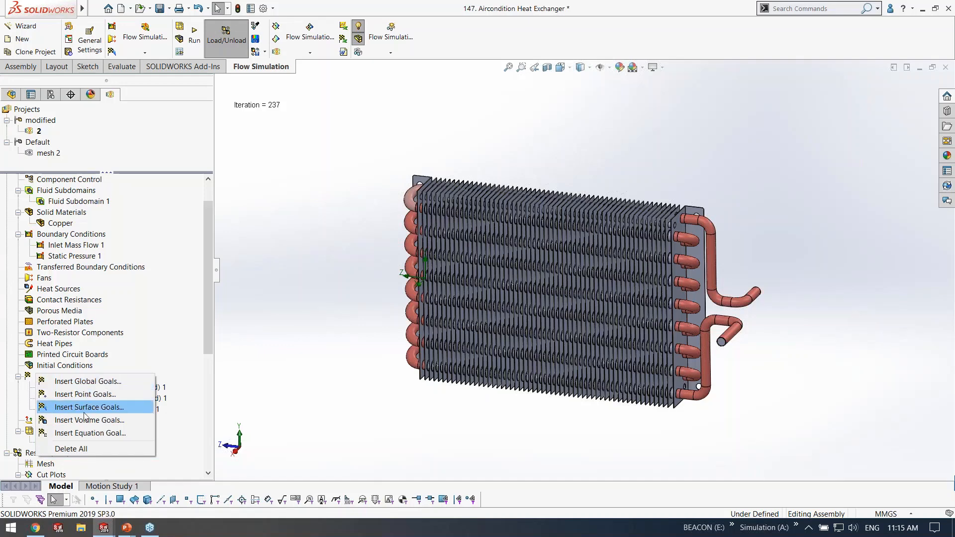
left_click(173, 346)
scroll(68, 377, "down", 2)
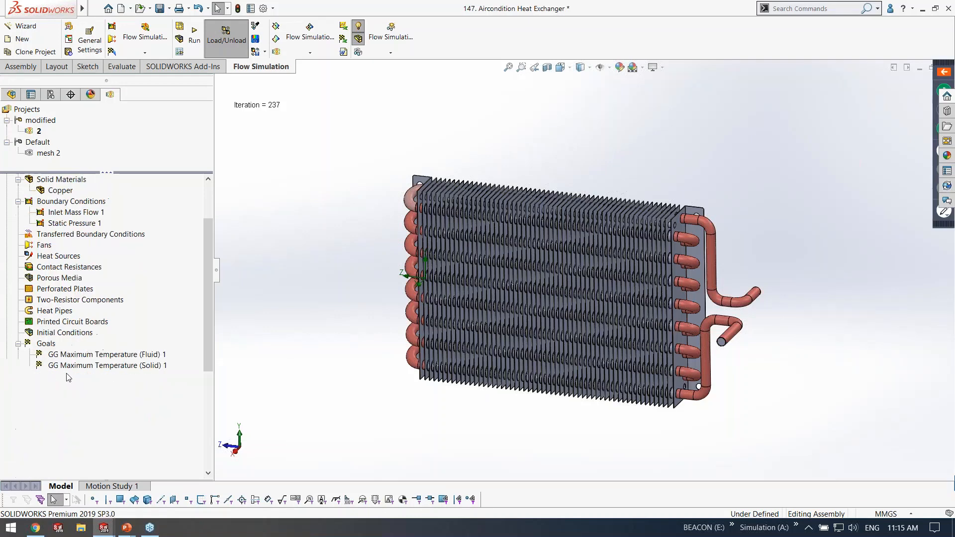
Step: Activate the mesh 2 project of the Default configuration and bring its goals and mesh entries into view
right_click(47, 153)
left_click(76, 156)
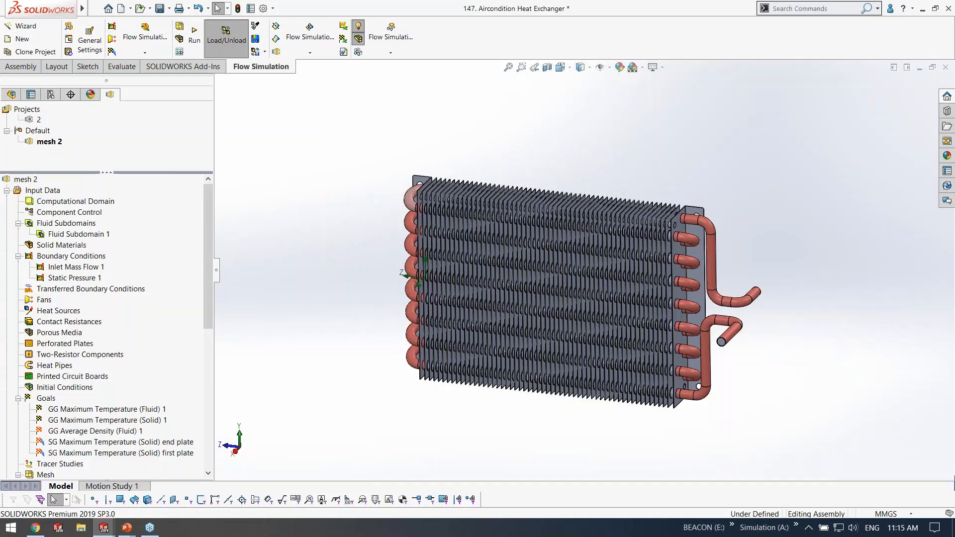
scroll(107, 326, "down", 1)
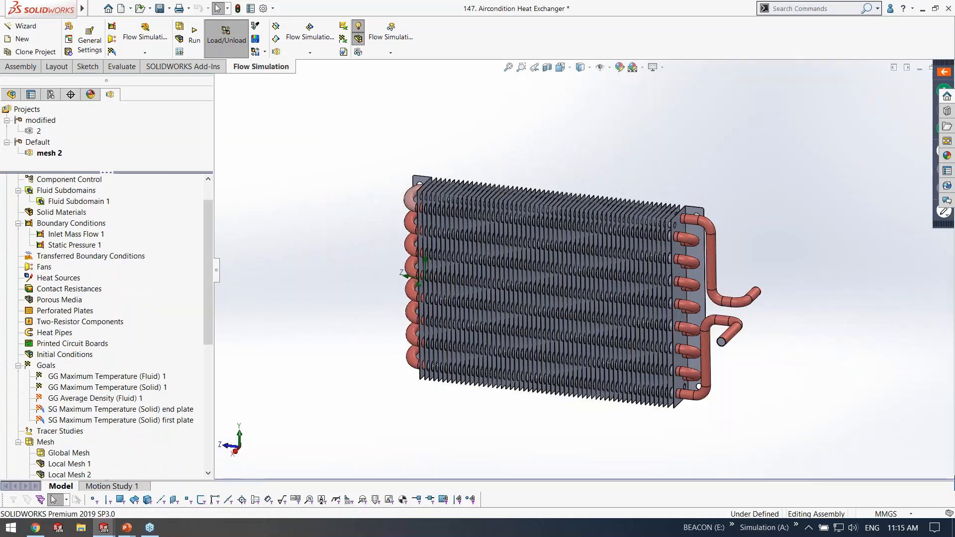
Step: Review the mesh entries of mesh 2 and the definition of the Mesh 1 result plot, leaving the definition without changes
scroll(67, 368, "down", 3)
left_click(67, 366)
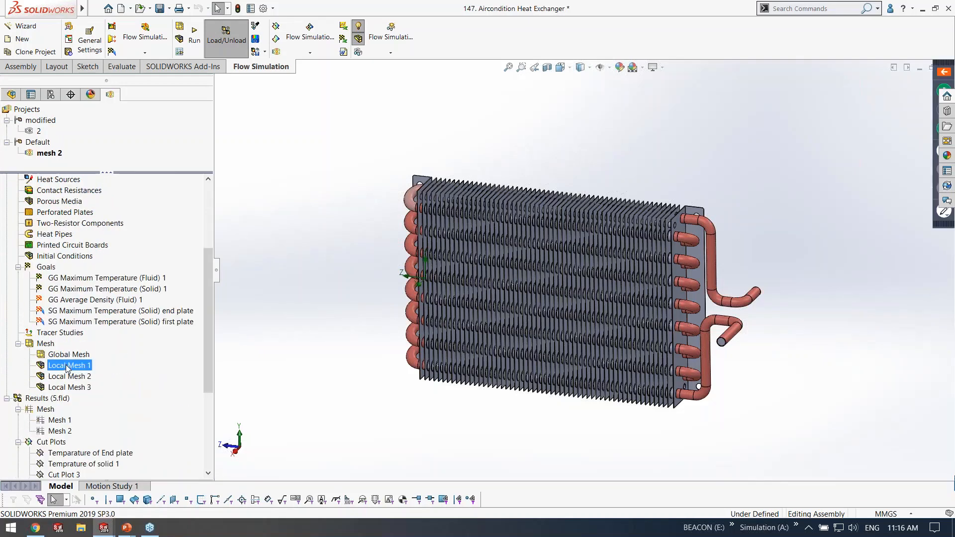
scroll(67, 368, "down", 1)
right_click(39, 387)
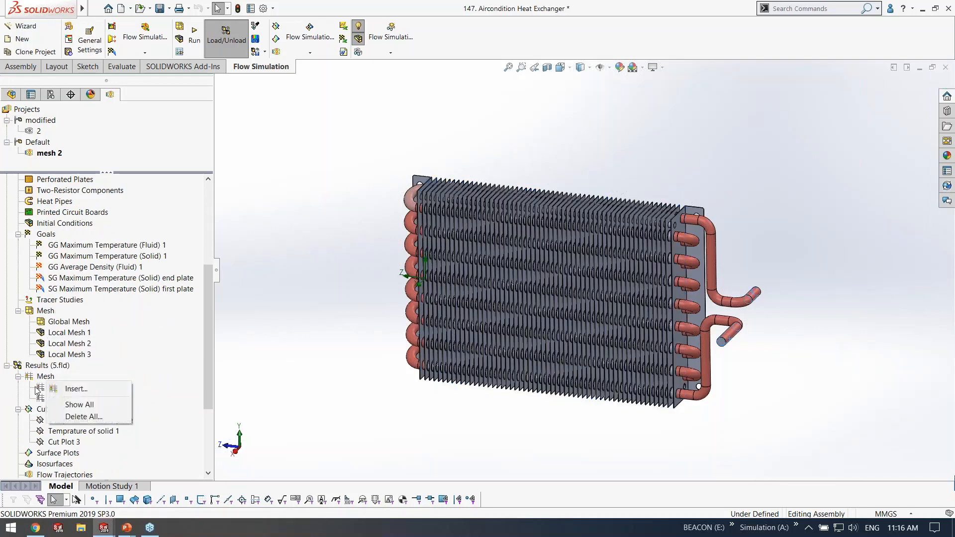
left_click(36, 387)
right_click(36, 388)
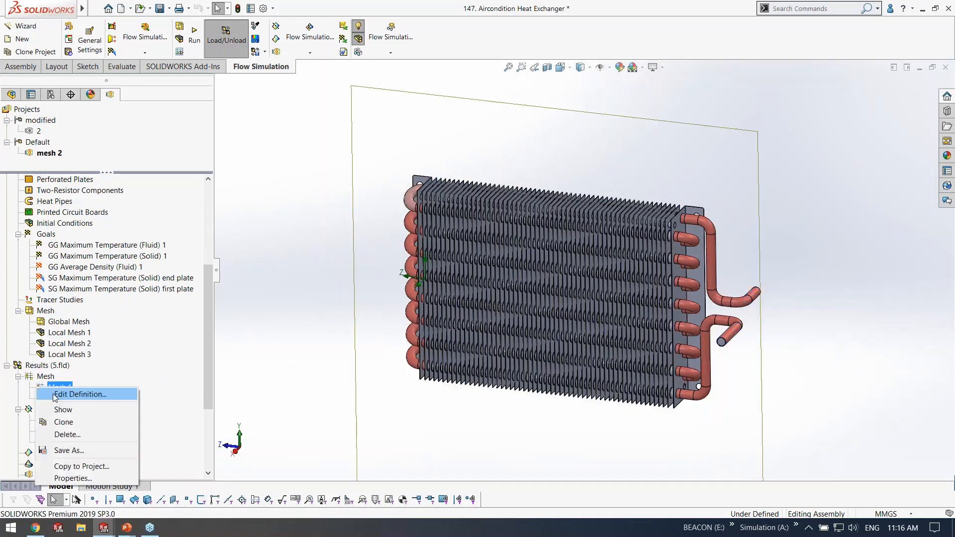
left_click(79, 394)
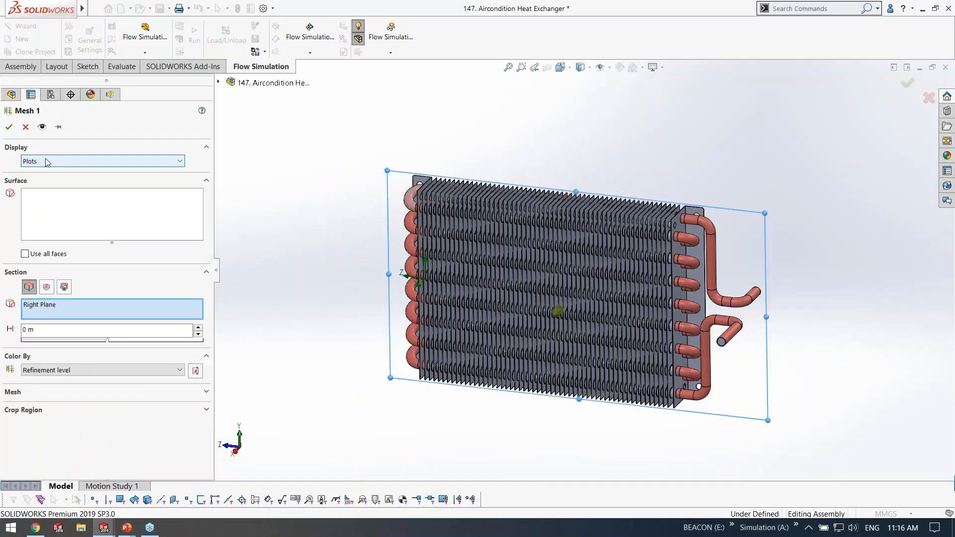
left_click(26, 127)
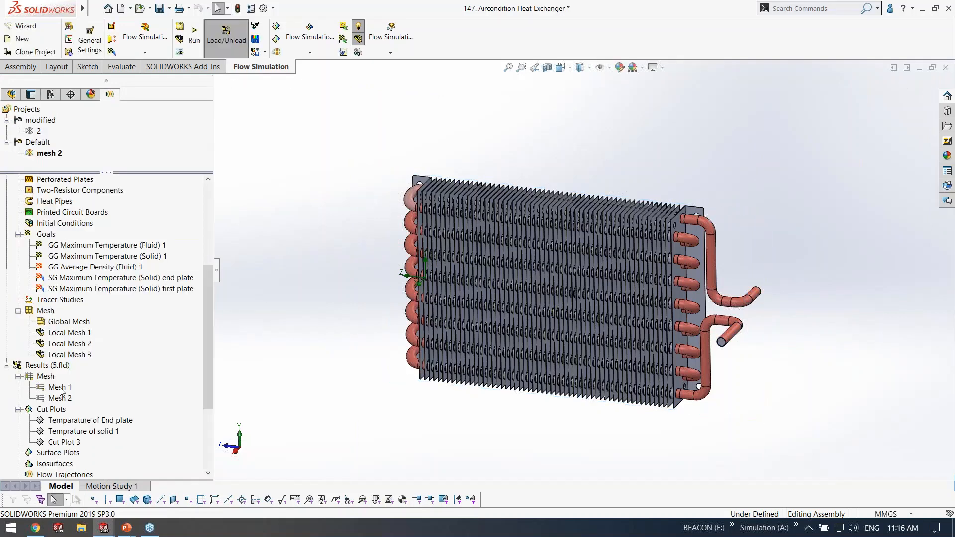
Step: Show the Mesh 1 refinement level plot and orient the model to the Right view
right_click(60, 388)
left_click(83, 409)
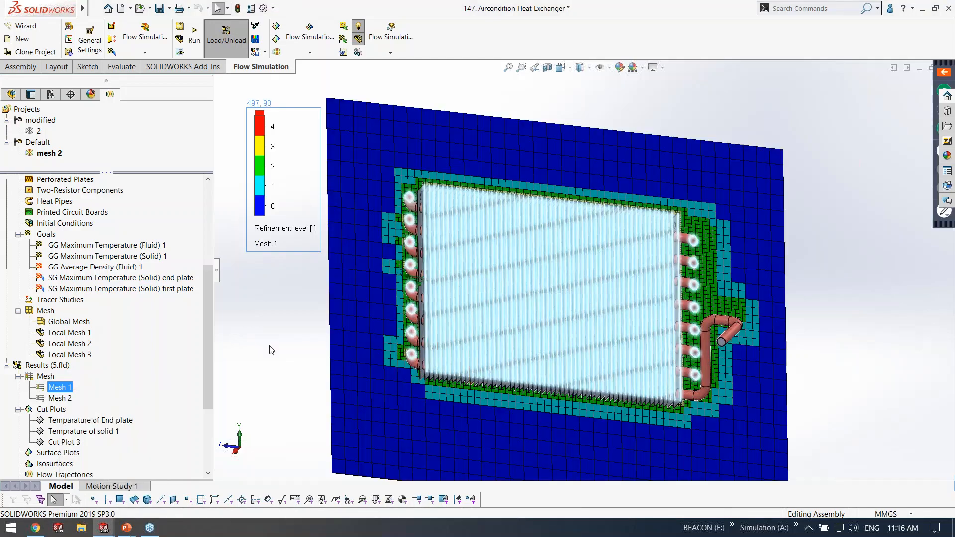
left_click(271, 350)
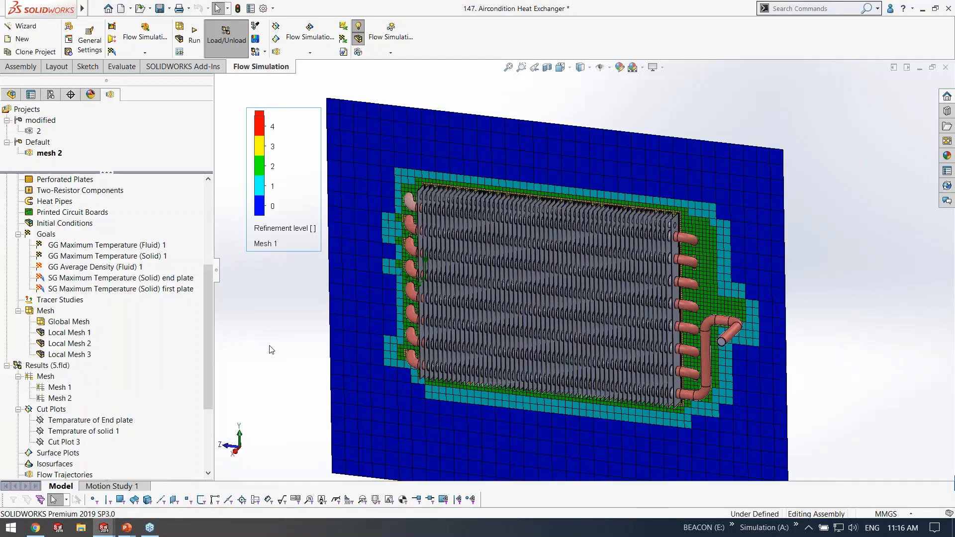
key("space")
left_click(379, 396)
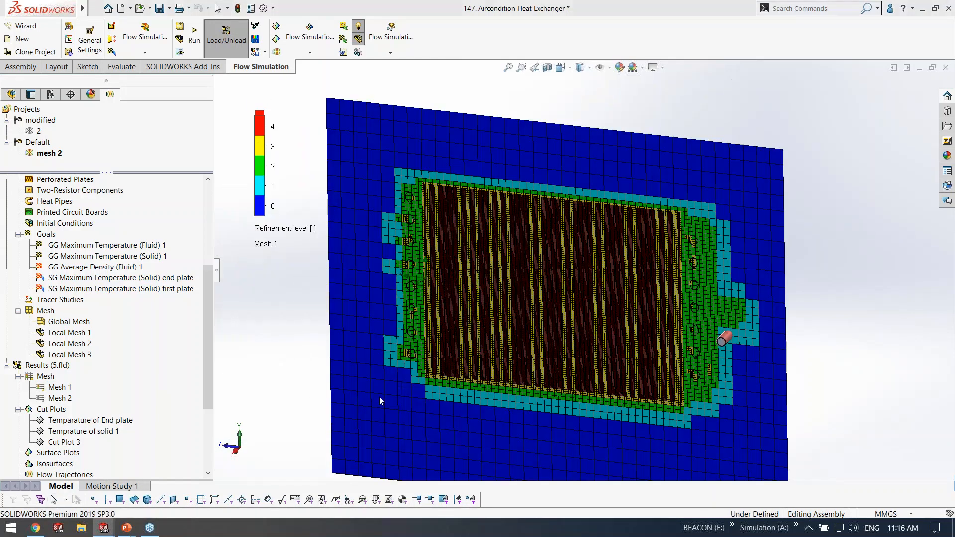
Step: Examine the mesh cells at the upper ends of the cooling plates and check which components Local Mesh 1, 2 and 3 cover
scroll(415, 209, "down", 10)
scroll(416, 209, "down", 5)
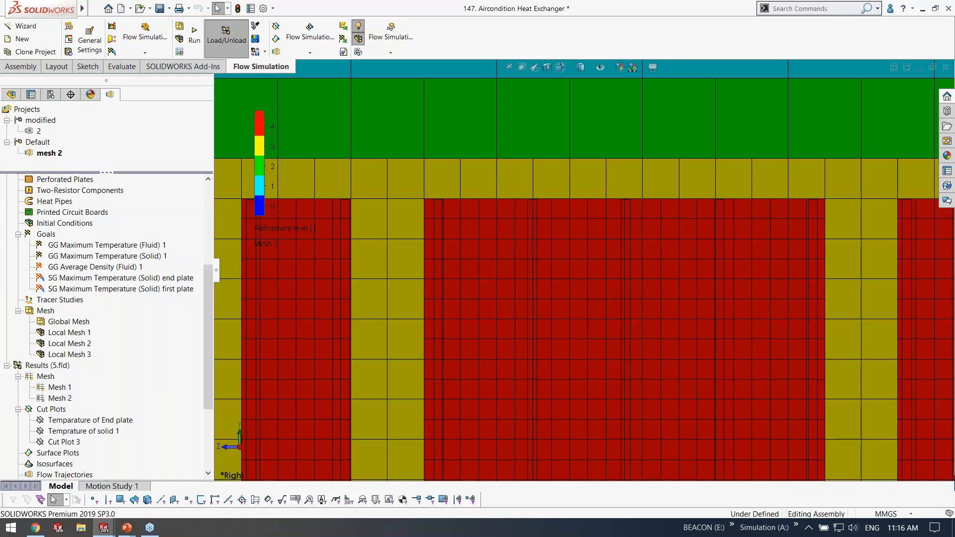
scroll(606, 208, "down", 1)
left_click(78, 334)
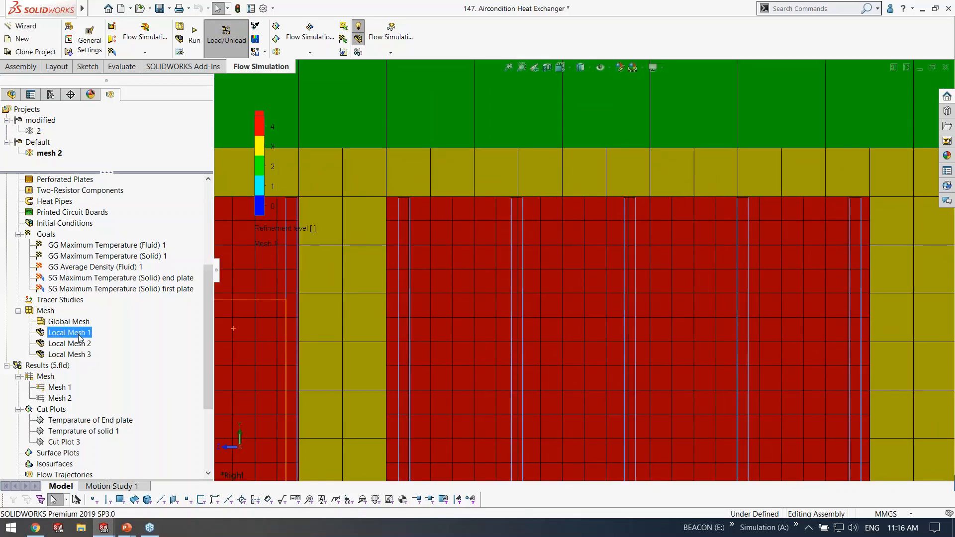
left_click(74, 343)
left_click(66, 354)
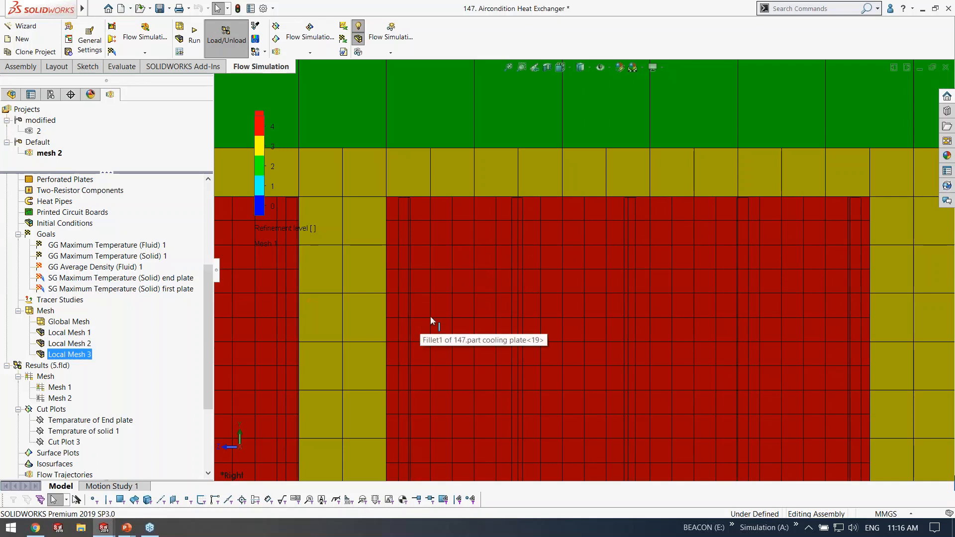
Step: Compare the refinement levels between the cooling plates, around the pipe bends and across the whole section, and hide the Mesh 1 plot
scroll(430, 321, "up", 3)
scroll(577, 261, "up", 4)
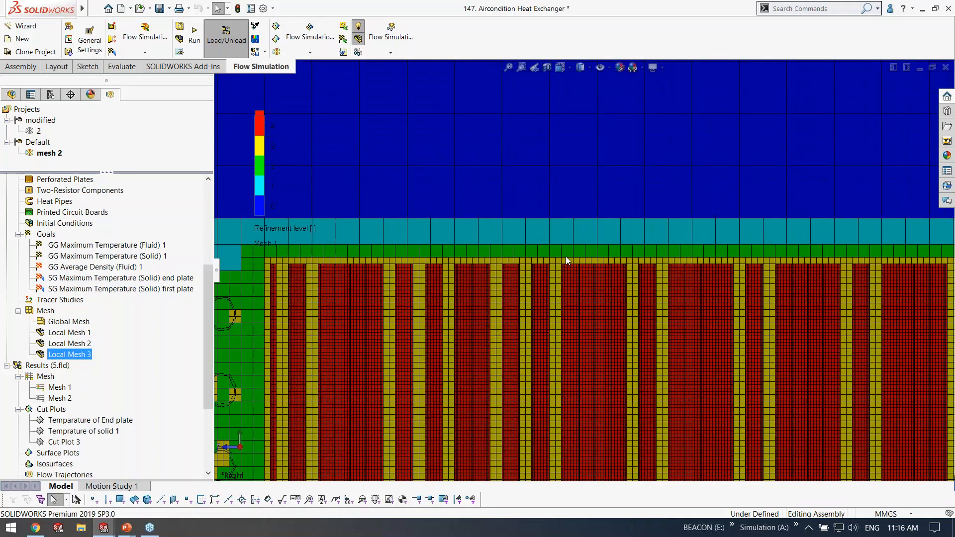
scroll(455, 272, "down", 2)
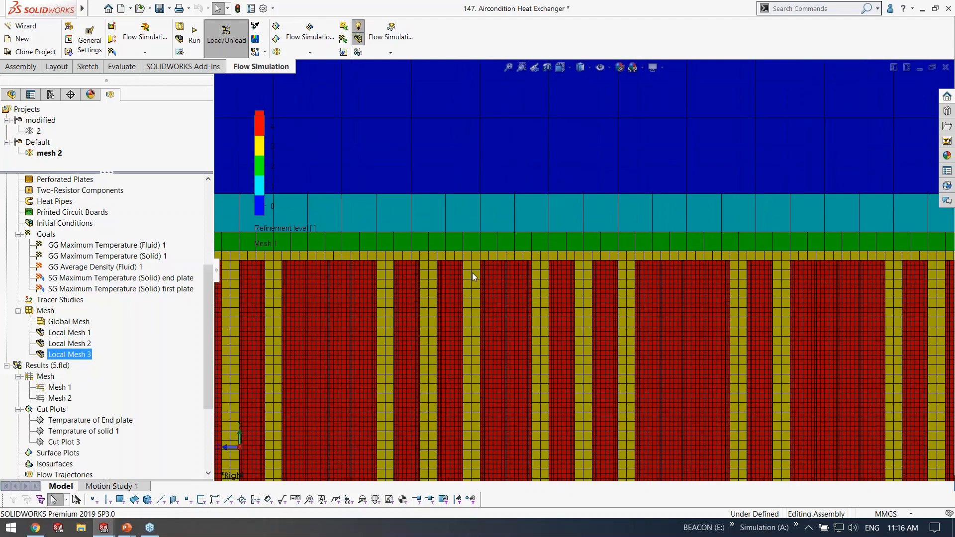
scroll(473, 273, "down", 5)
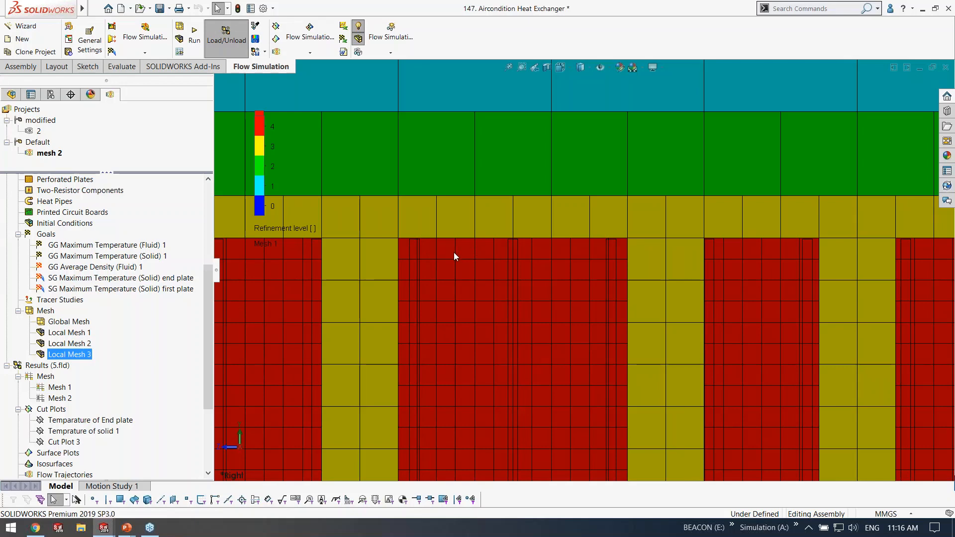
scroll(491, 285, "up", 1)
scroll(492, 283, "up", 4)
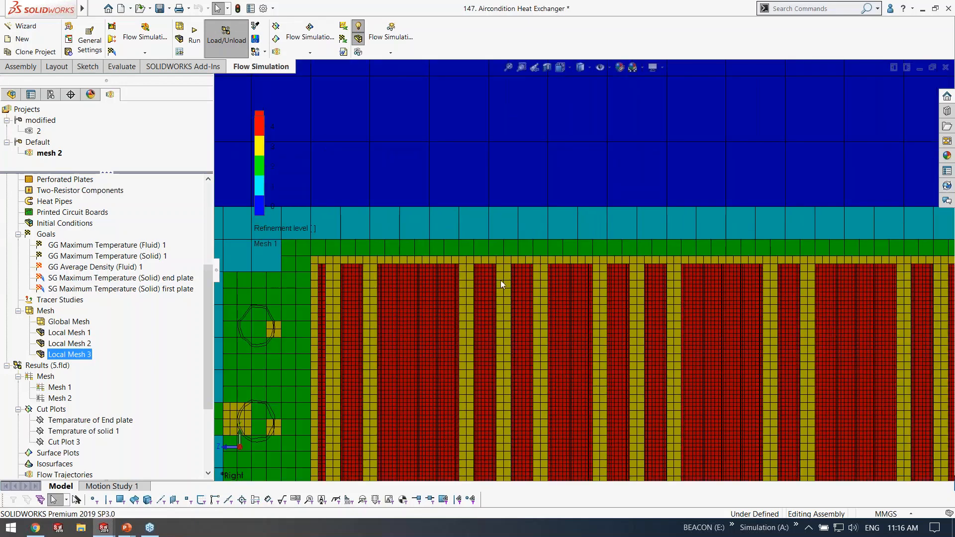
left_click(500, 280)
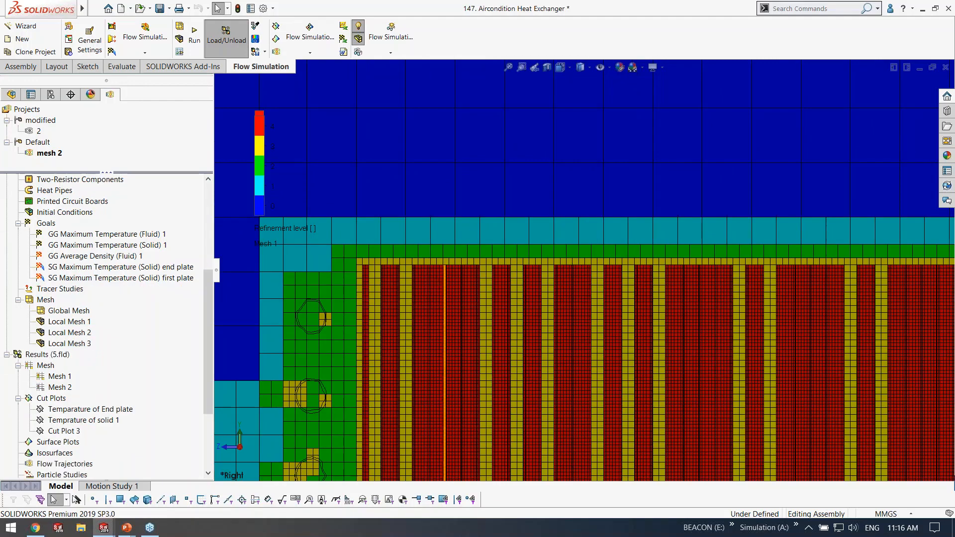
scroll(497, 280, "up", 2)
scroll(487, 276, "up", 1)
scroll(437, 308, "up", 3)
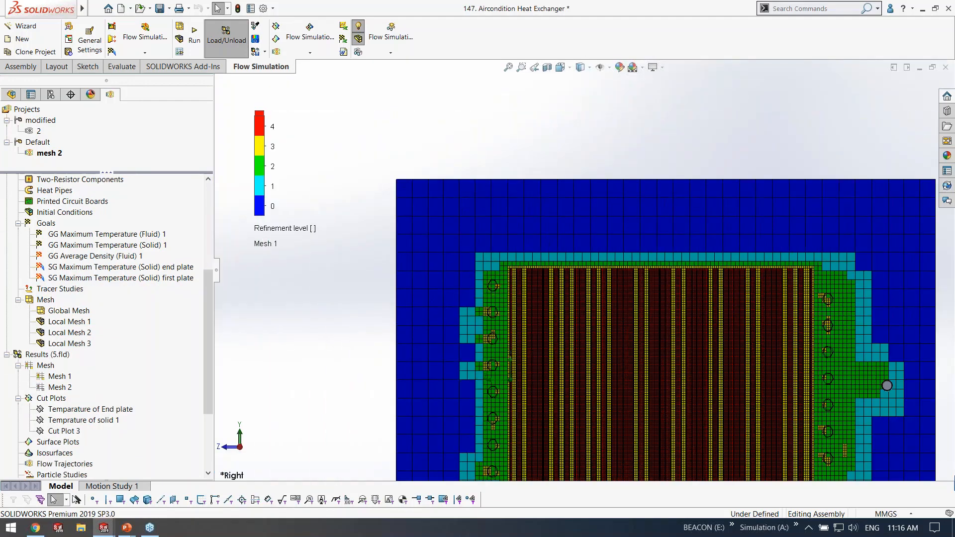
scroll(724, 360, "up", 1)
middle_click_drag(724, 359, 715, 372)
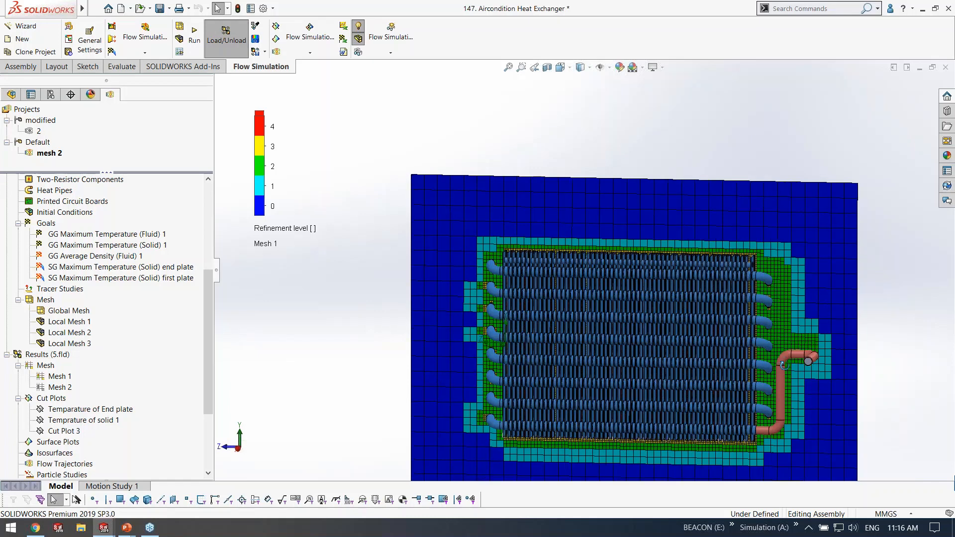
right_click(64, 379)
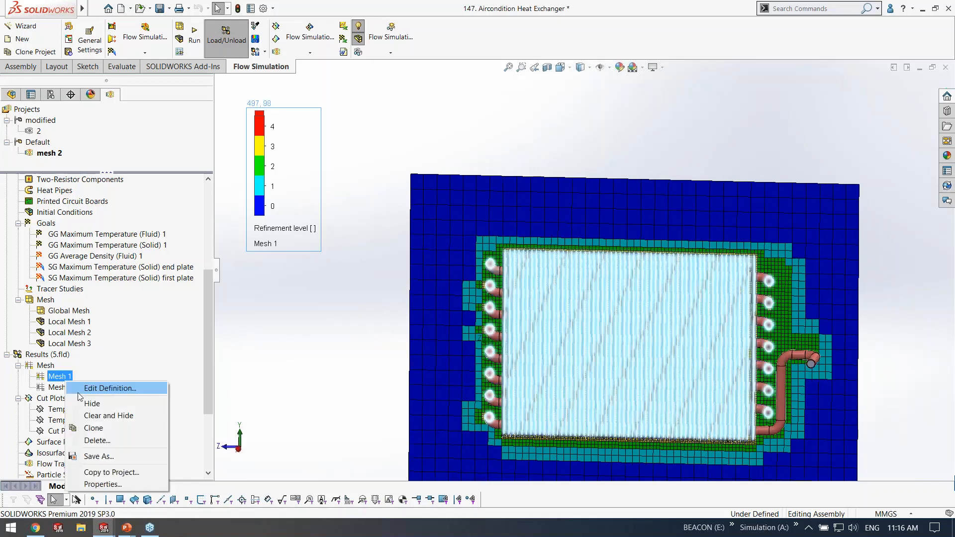
left_click(92, 404)
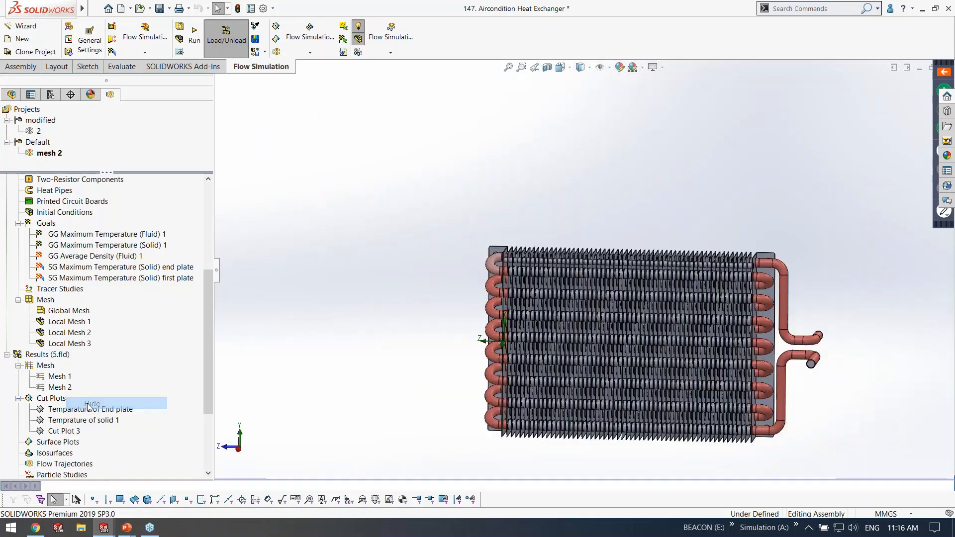
Step: Inspect the available actions for the Temparature of End plate cut plot and the section plane of Temprature of solid 1
scroll(200, 336, "down", 4)
right_click(65, 300)
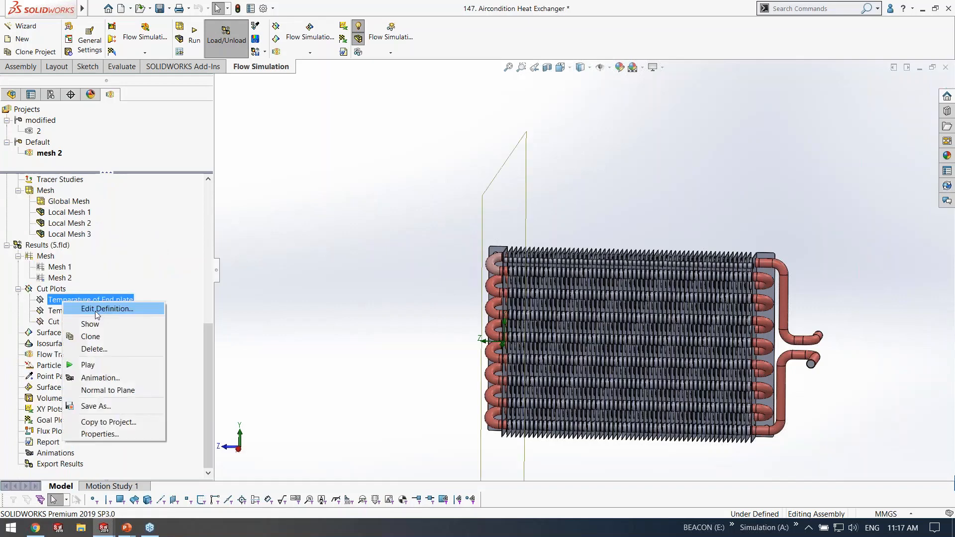
left_click(49, 249)
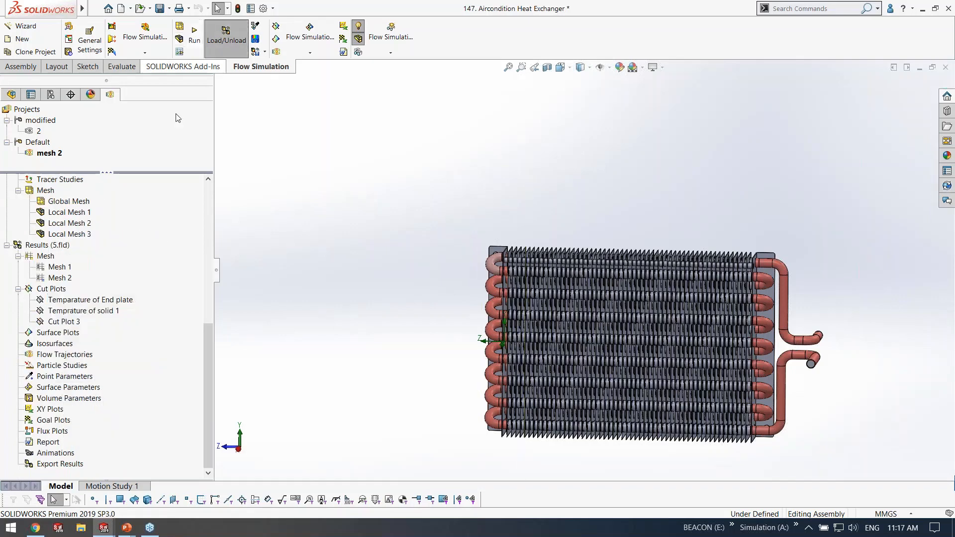
left_click(65, 299)
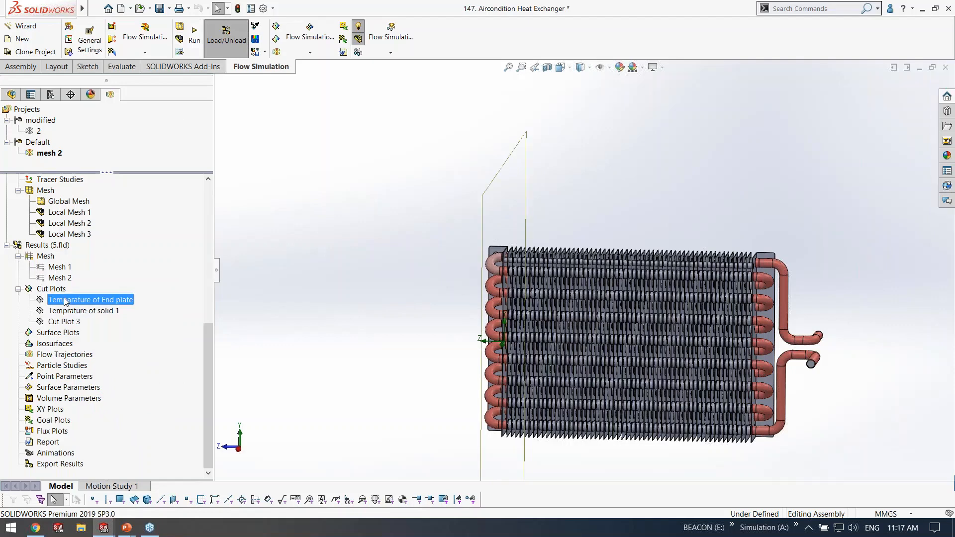
right_click(64, 301)
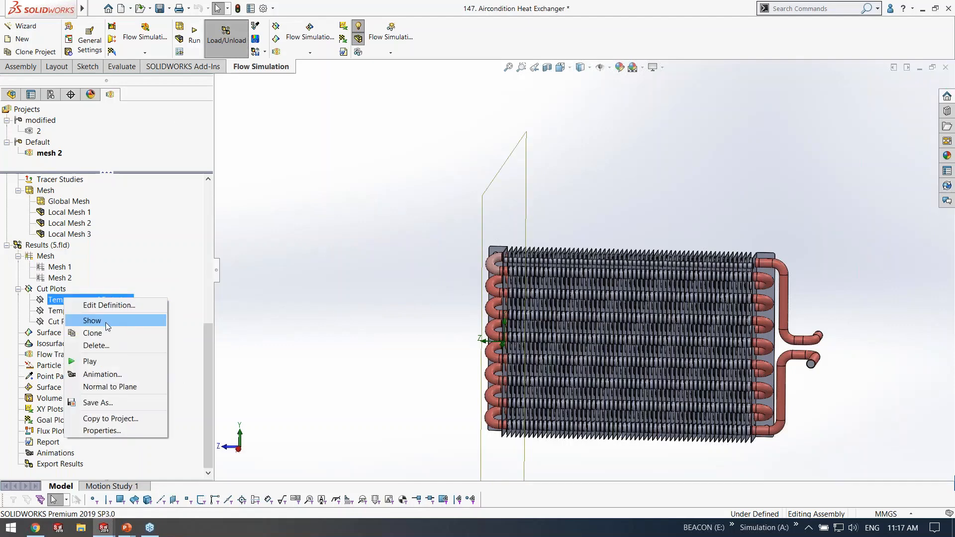
left_click(198, 261)
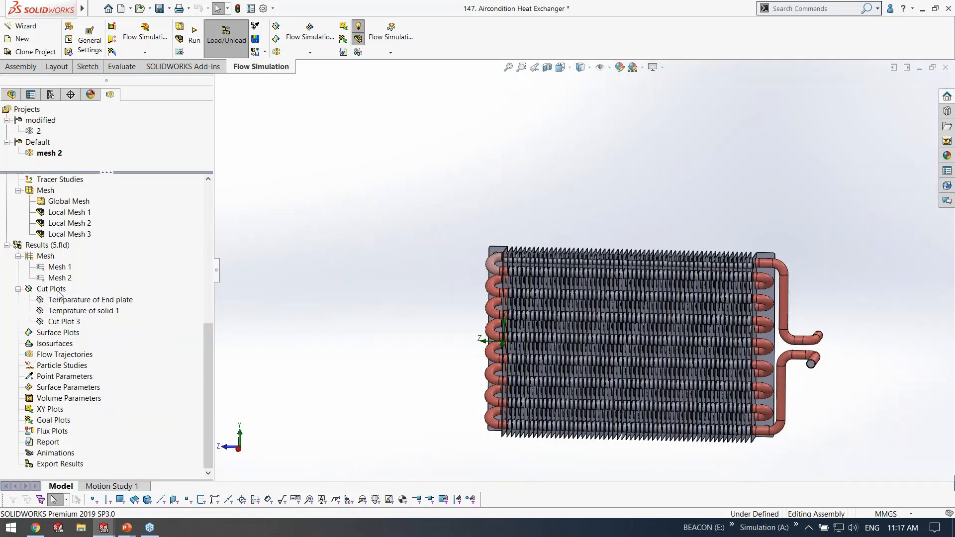
left_click(86, 300)
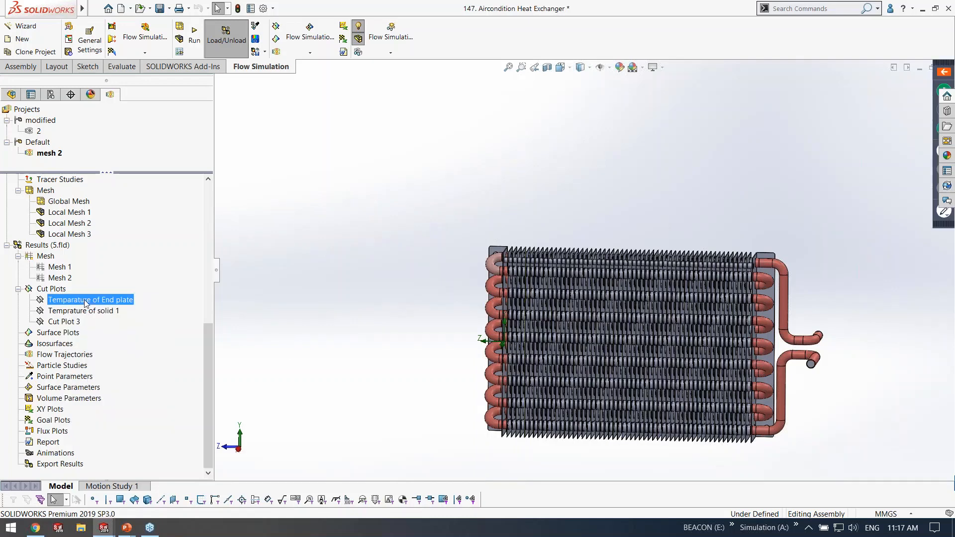
left_click(83, 312)
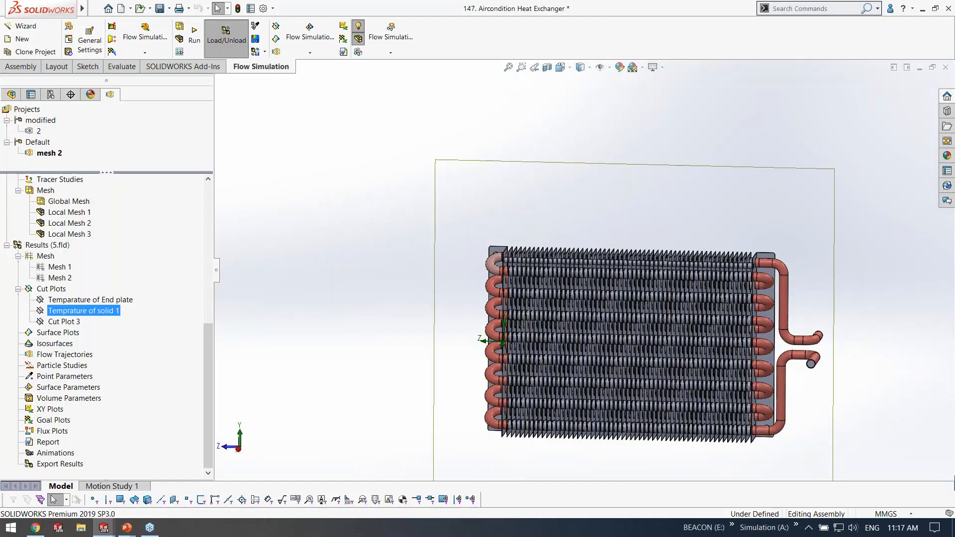
left_click(336, 265)
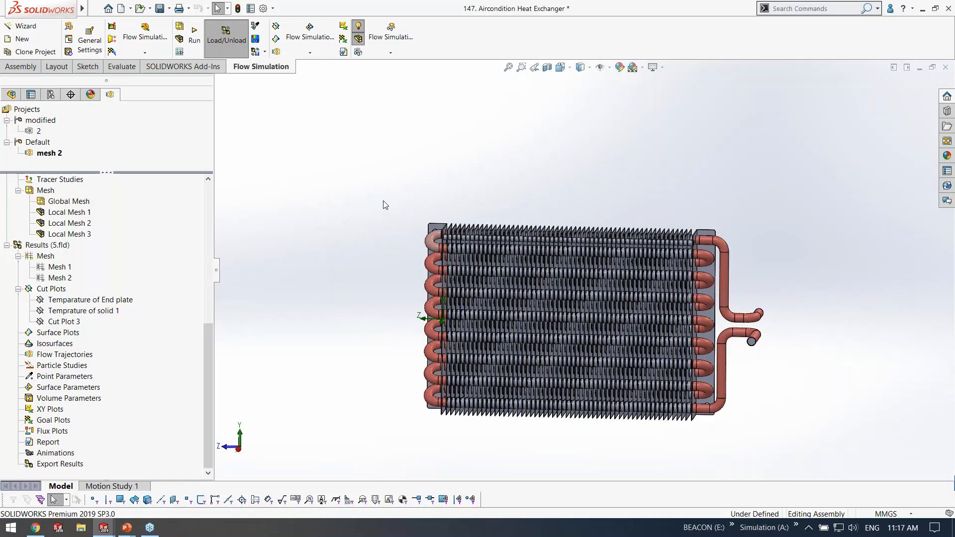
Step: Switch to the PowerPoint slide show and advance to the slide "Mesh details for the model"
key("super+Tab")
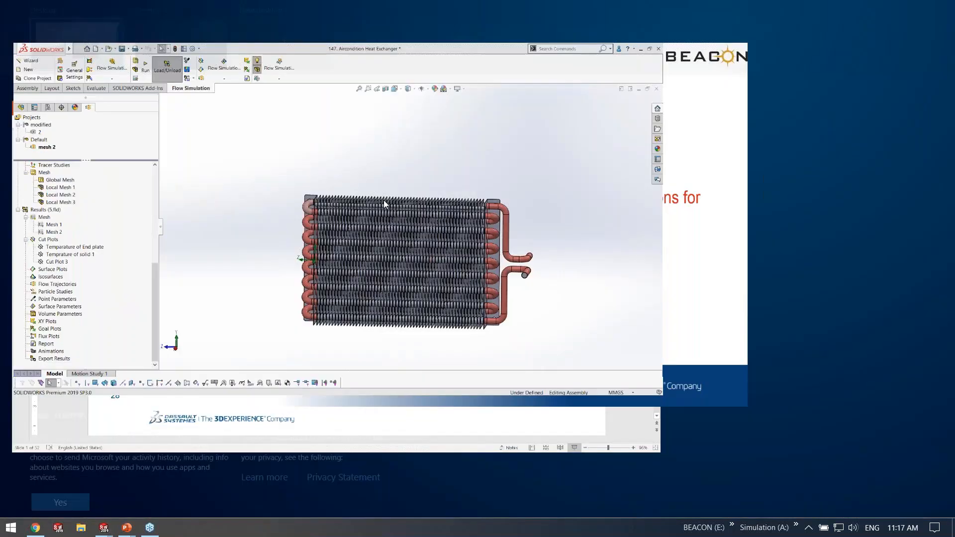
key("super+Tab")
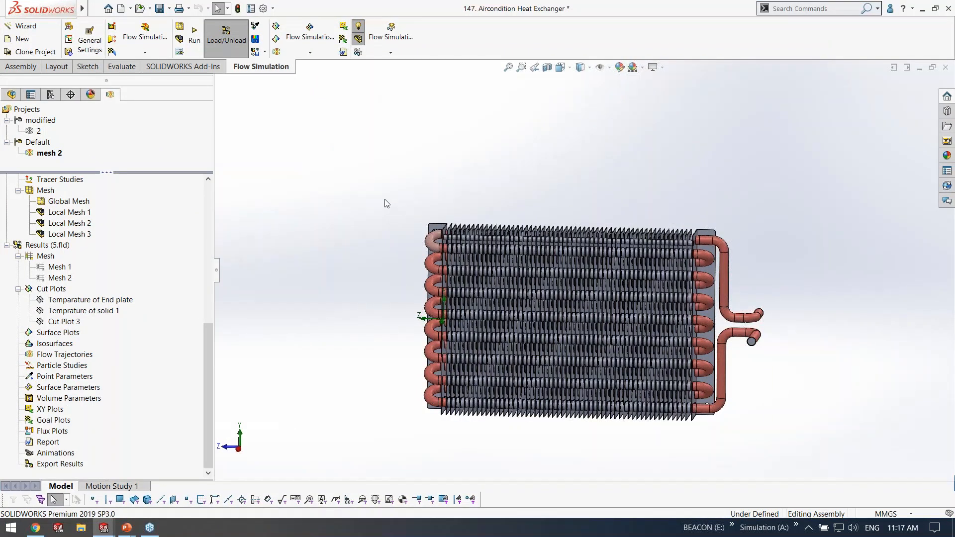
key("alt+Tab")
key("alt+Tab")
key("alt+Tab")
key("alt+Tab")
key("alt+Tab")
key("alt+Tab")
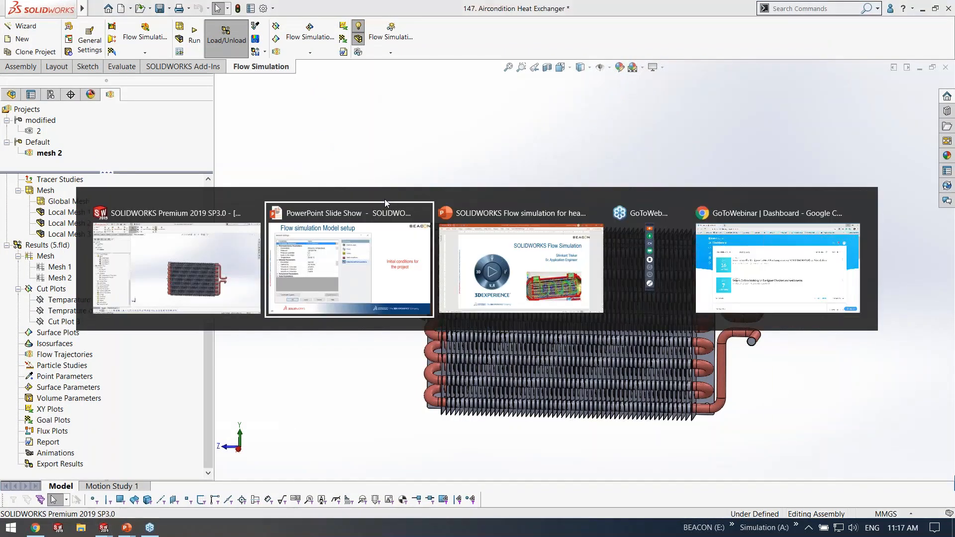
key("Right")
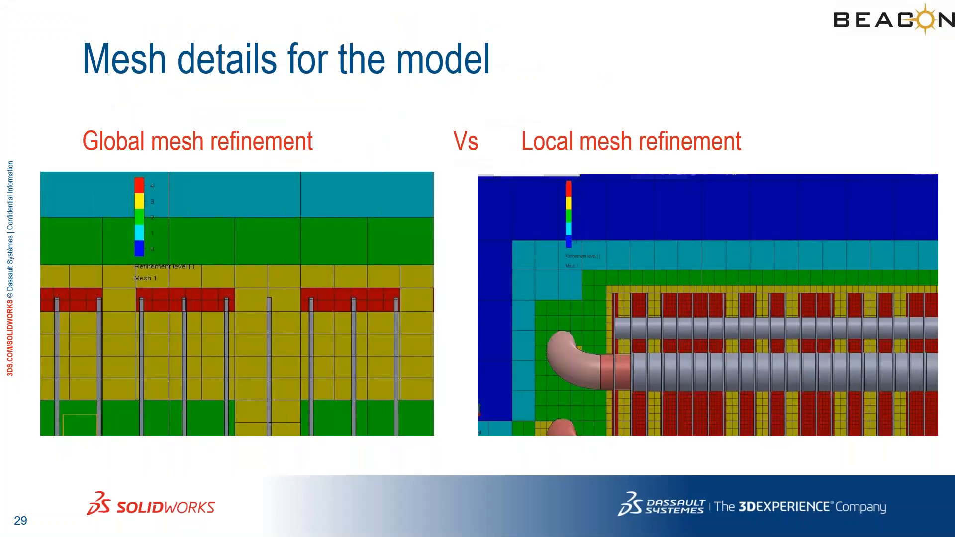